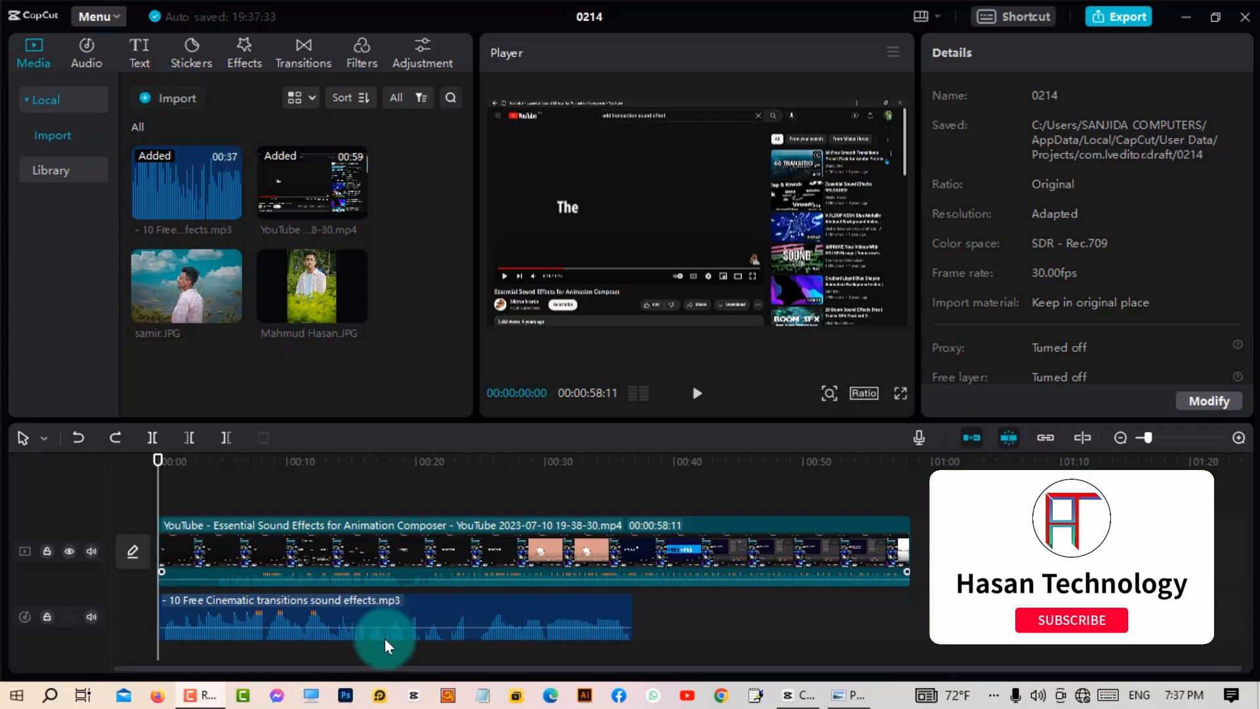
Step: Switch to File Explorer, look through the Hasan Technology folder in Pictures, and close the window
click(310, 695)
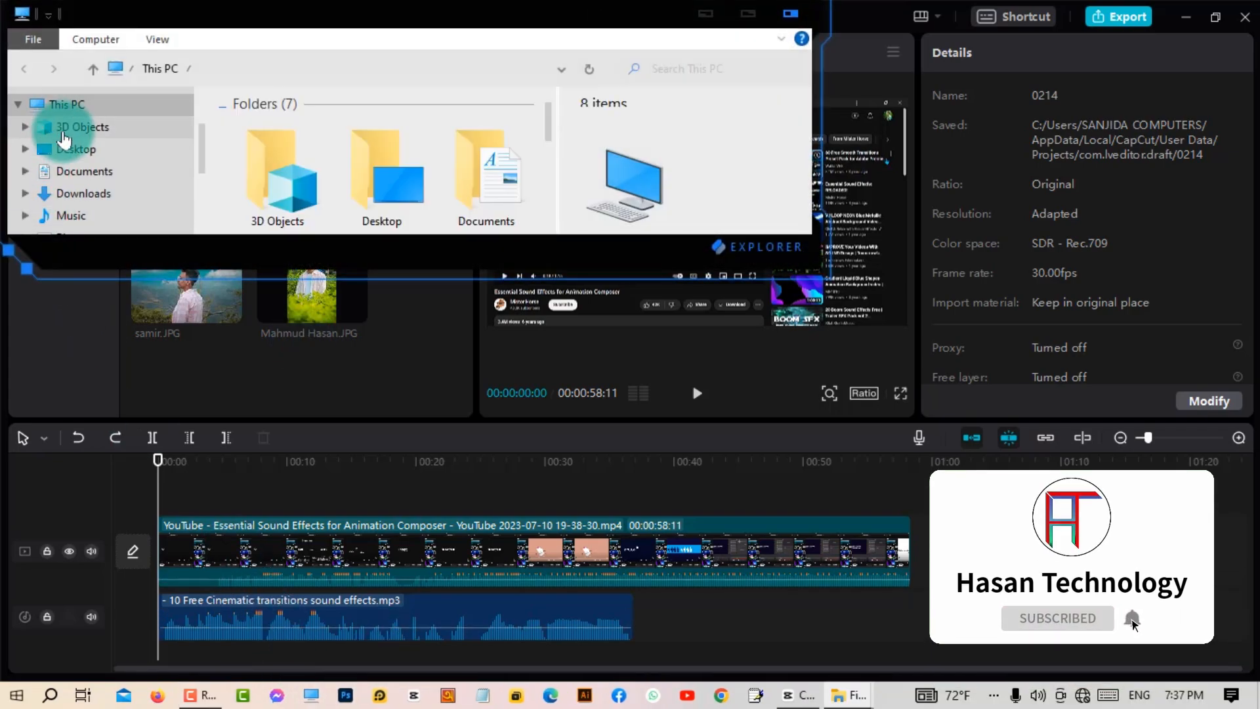
click(749, 14)
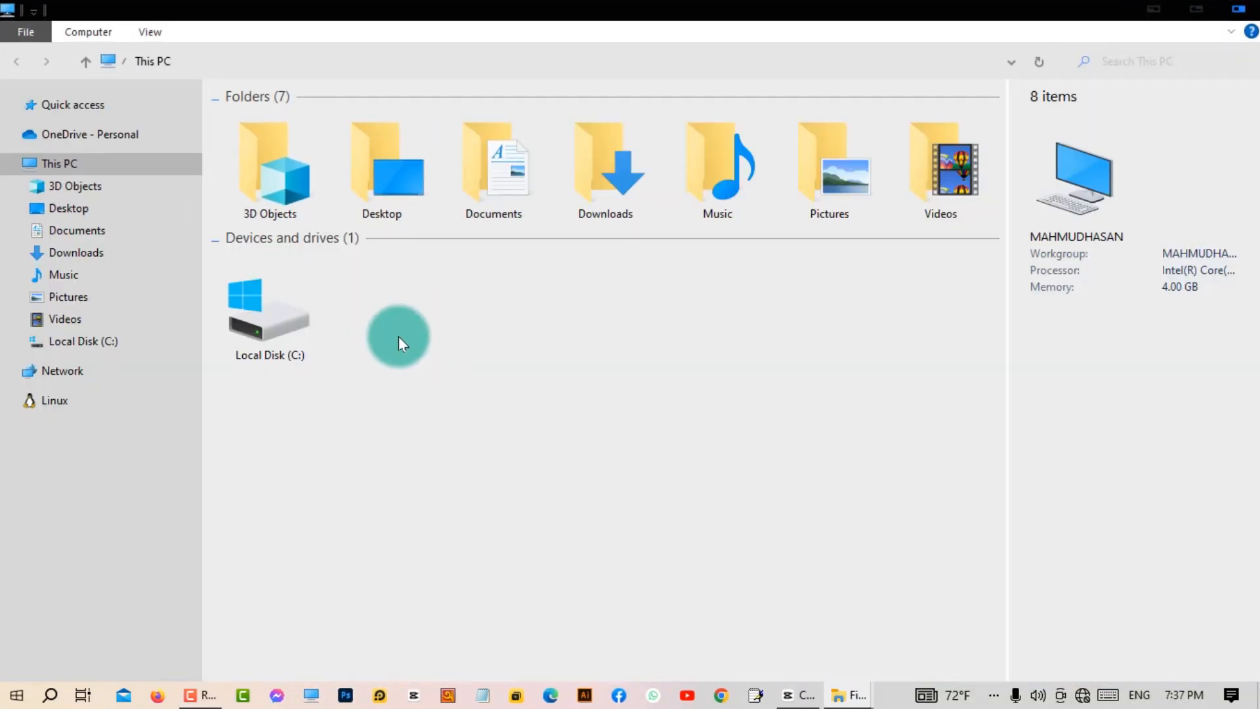
right_click(399, 337)
click(59, 295)
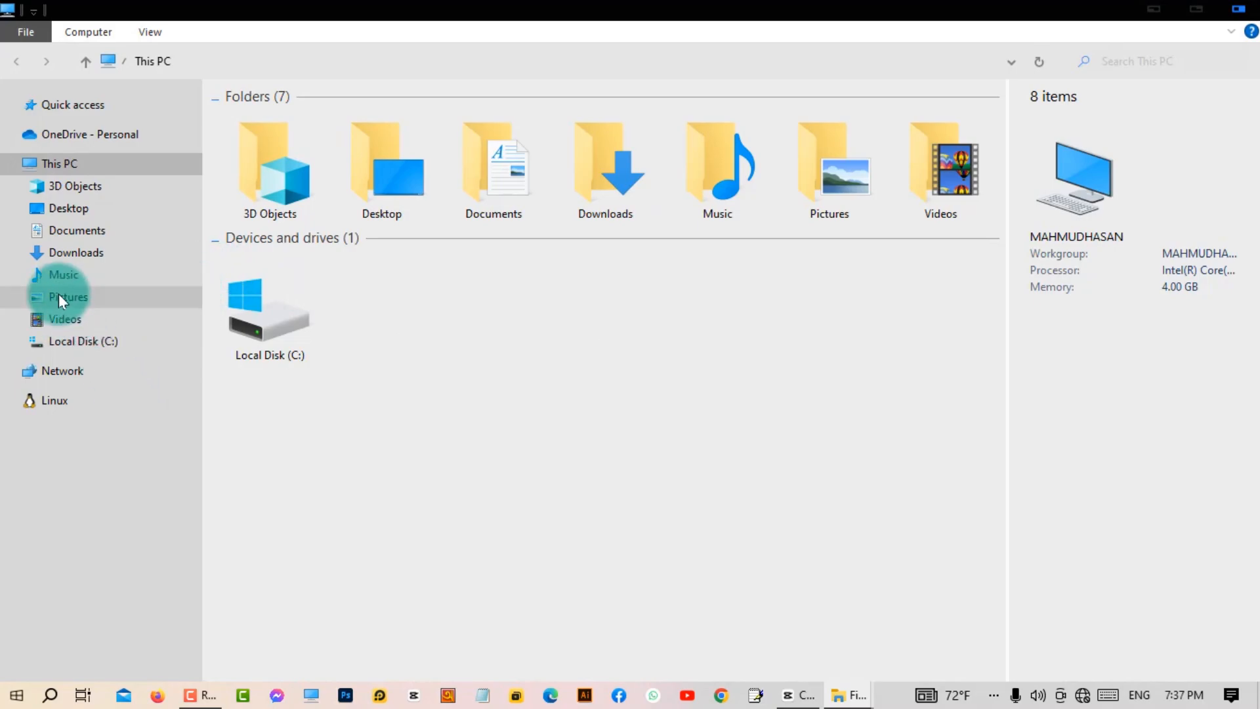
click(309, 412)
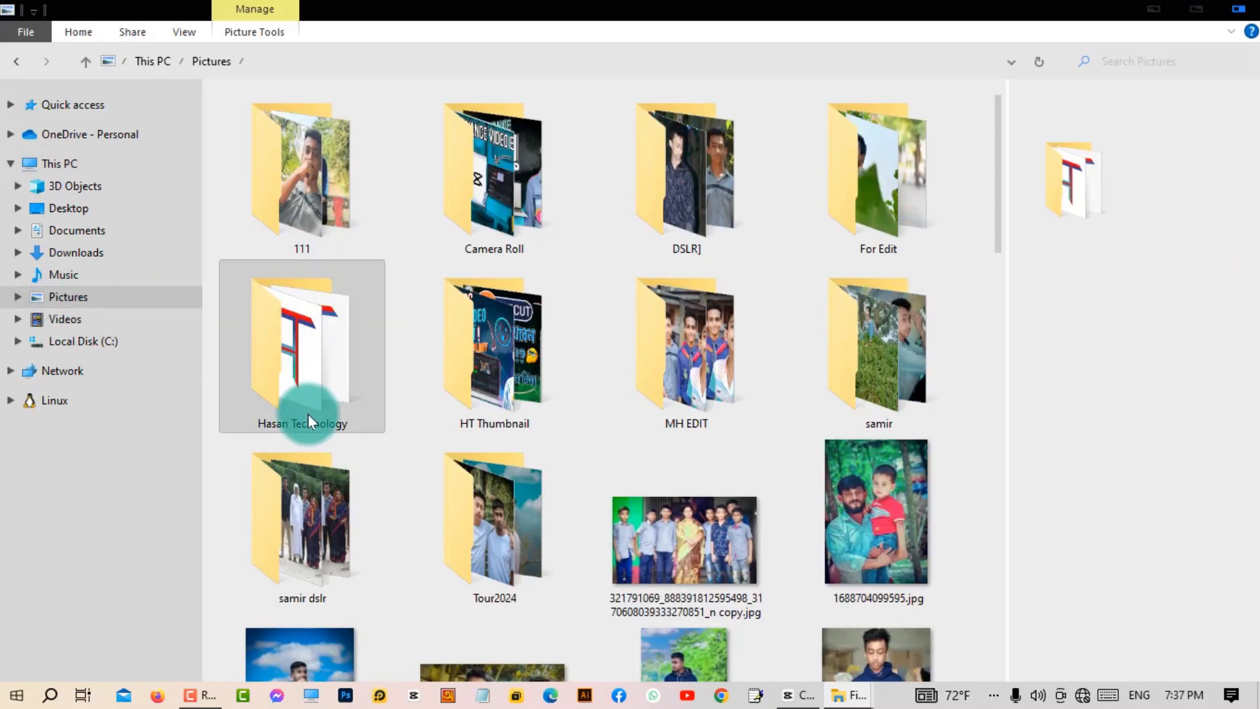
right_click(309, 407)
click(256, 368)
double_click(256, 368)
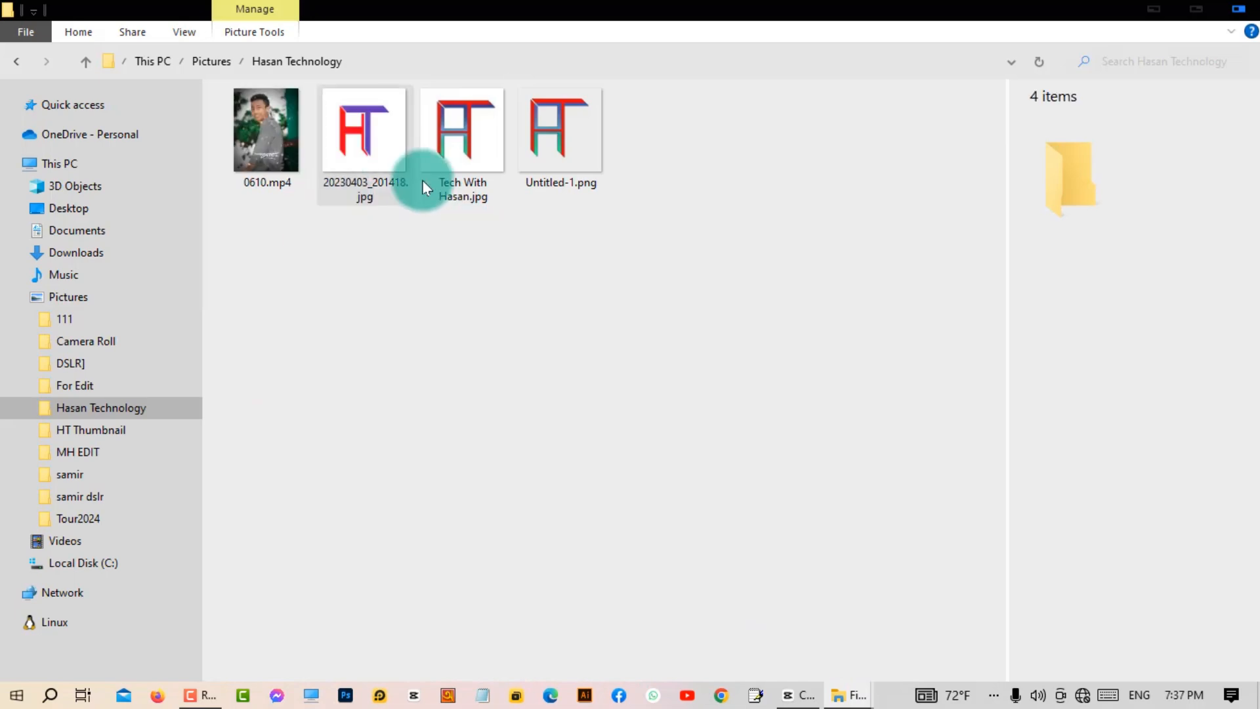
click(1237, 13)
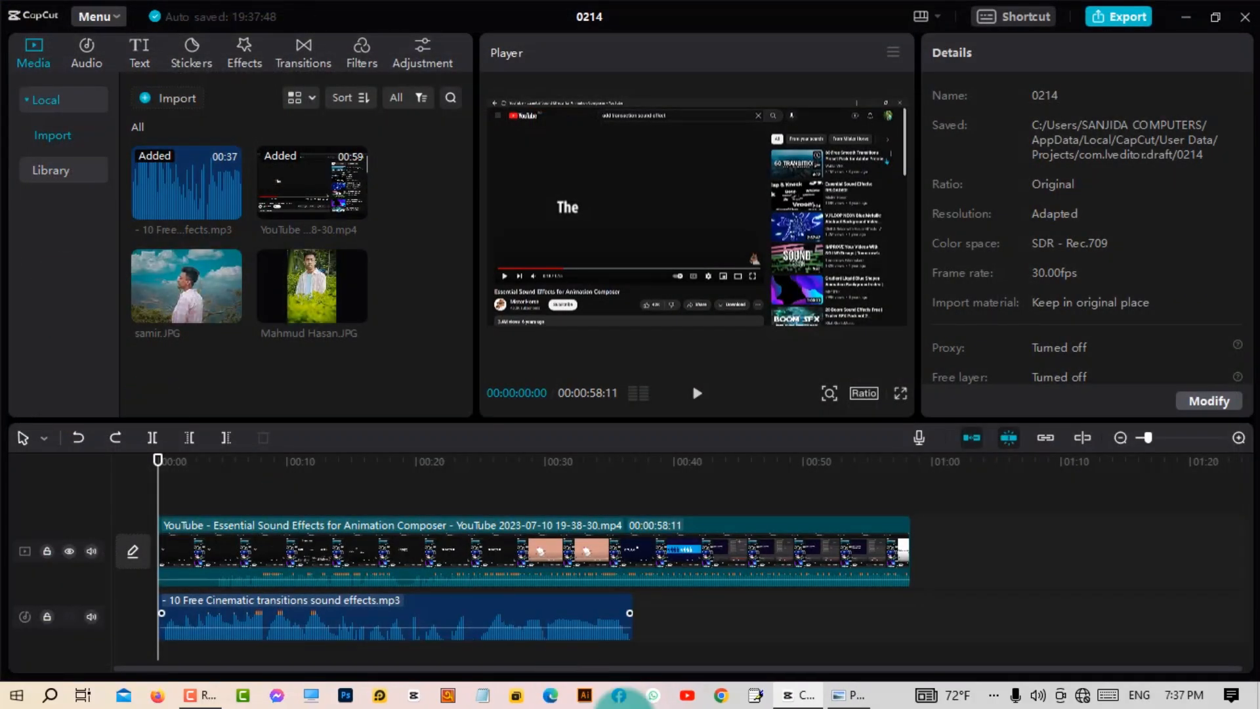
Step: Open the Pictures folder in a reduced File Explorer window that leaves the CapCut media library uncovered
click(319, 697)
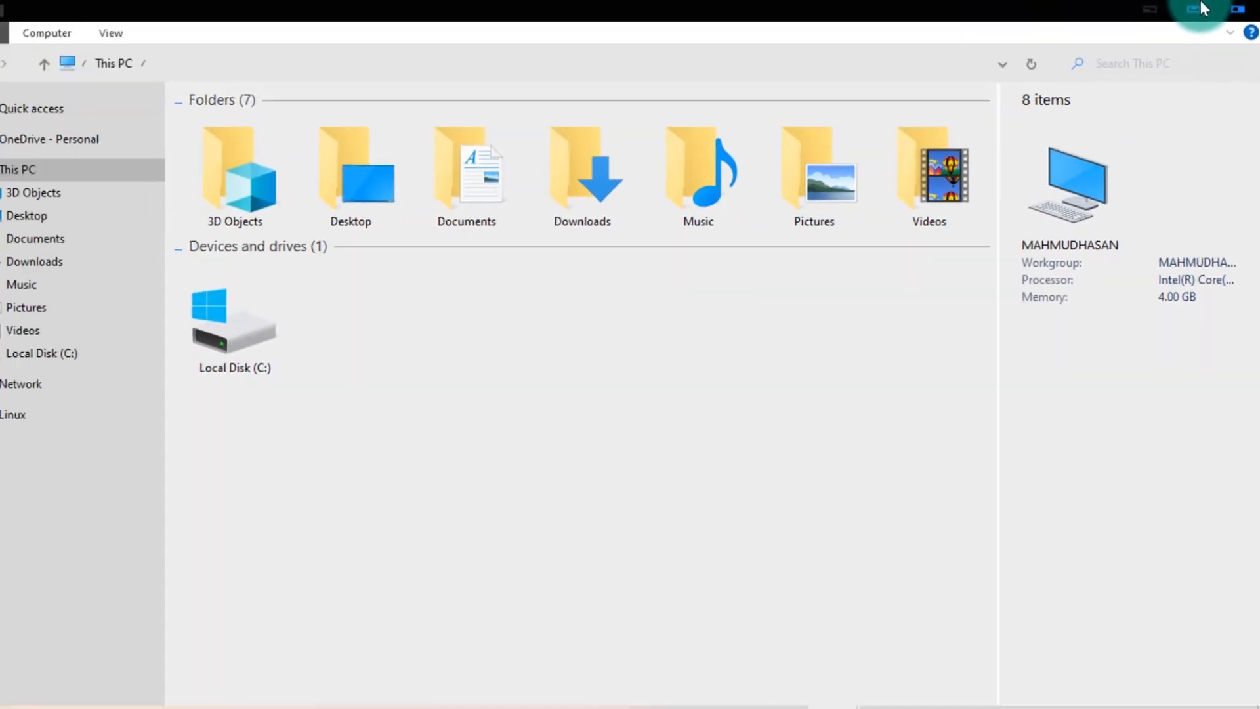
click(1203, 8)
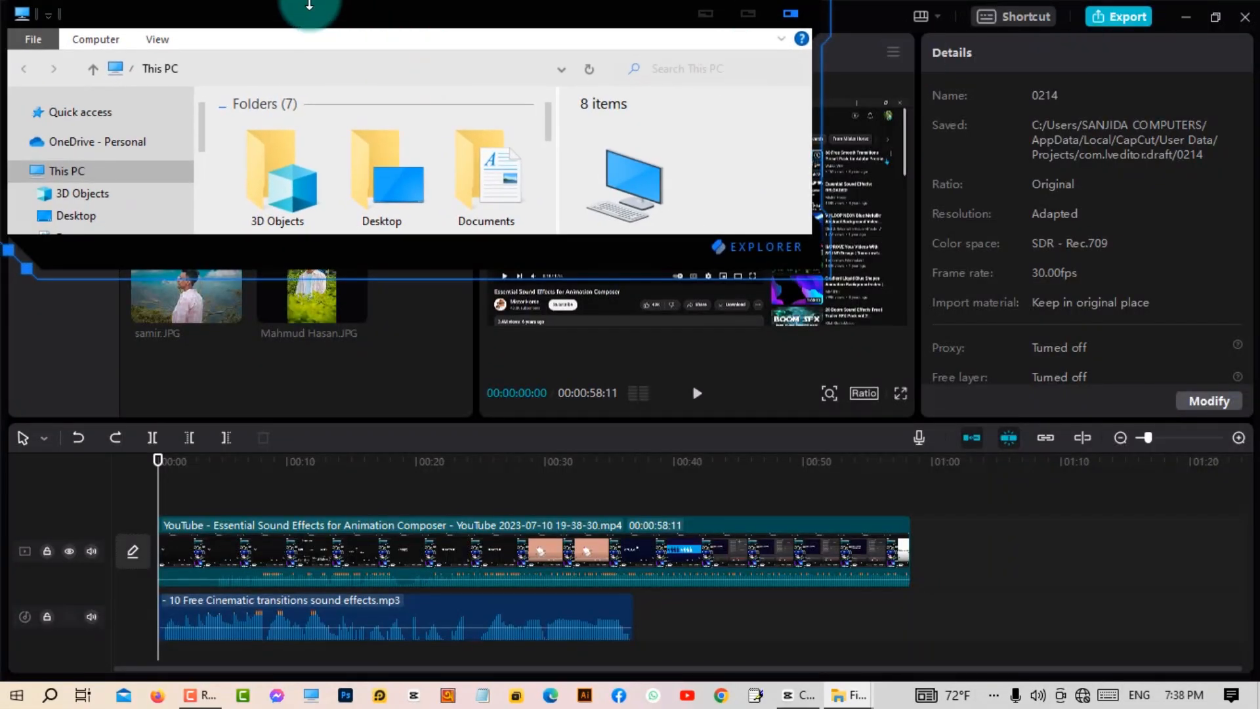
drag(389, 38, 913, 219)
scroll(929, 379, down, 5)
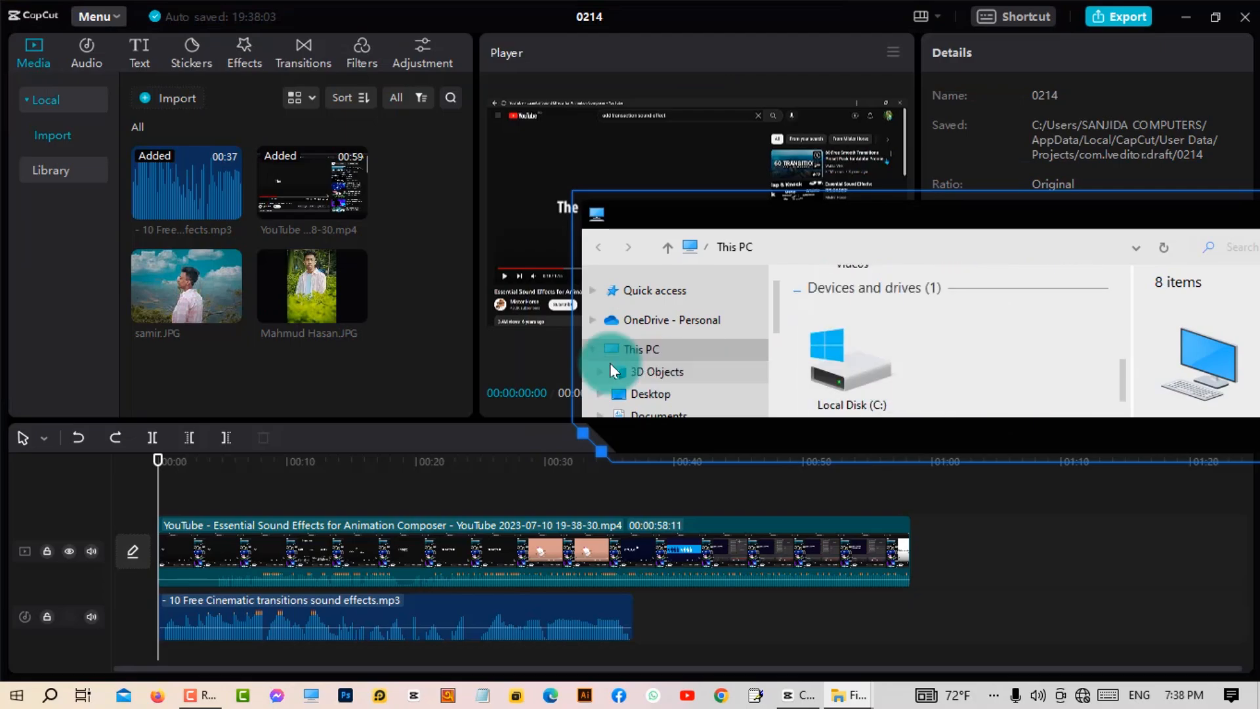
scroll(683, 384, down, 3)
click(650, 364)
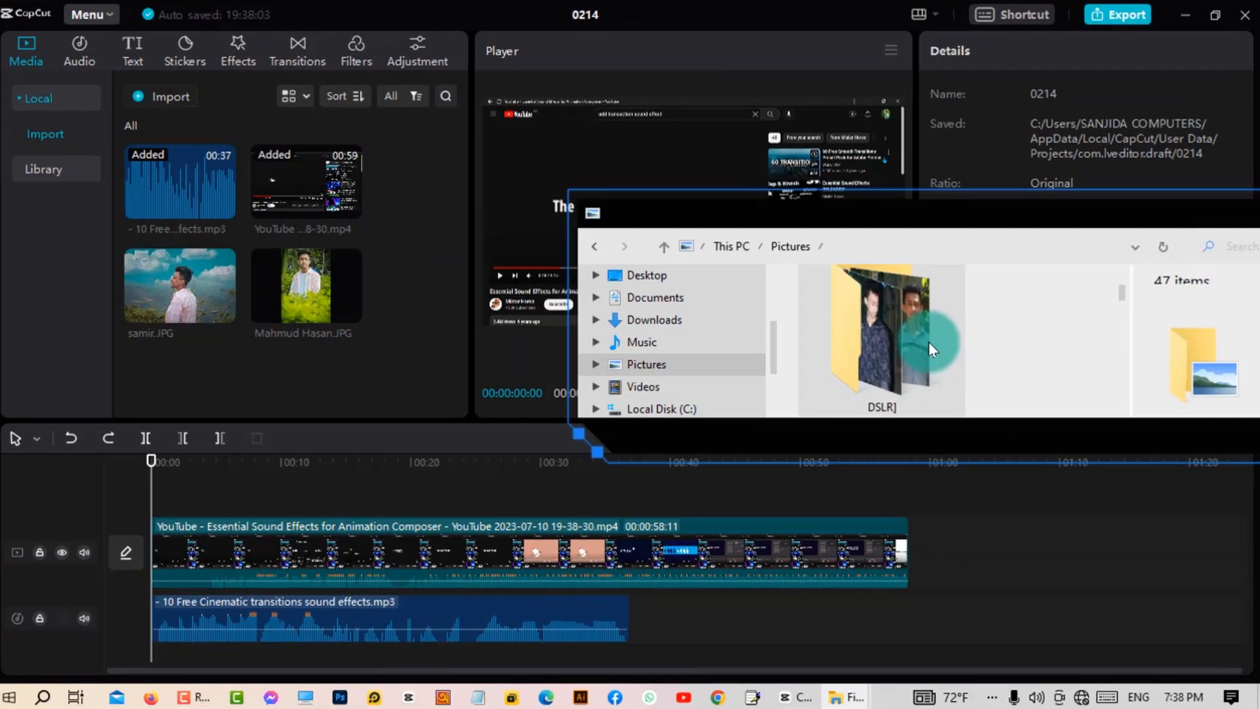
Step: Import the Tour2024 folder from Pictures into the project's local media in CapCut
scroll(932, 347, down, 5)
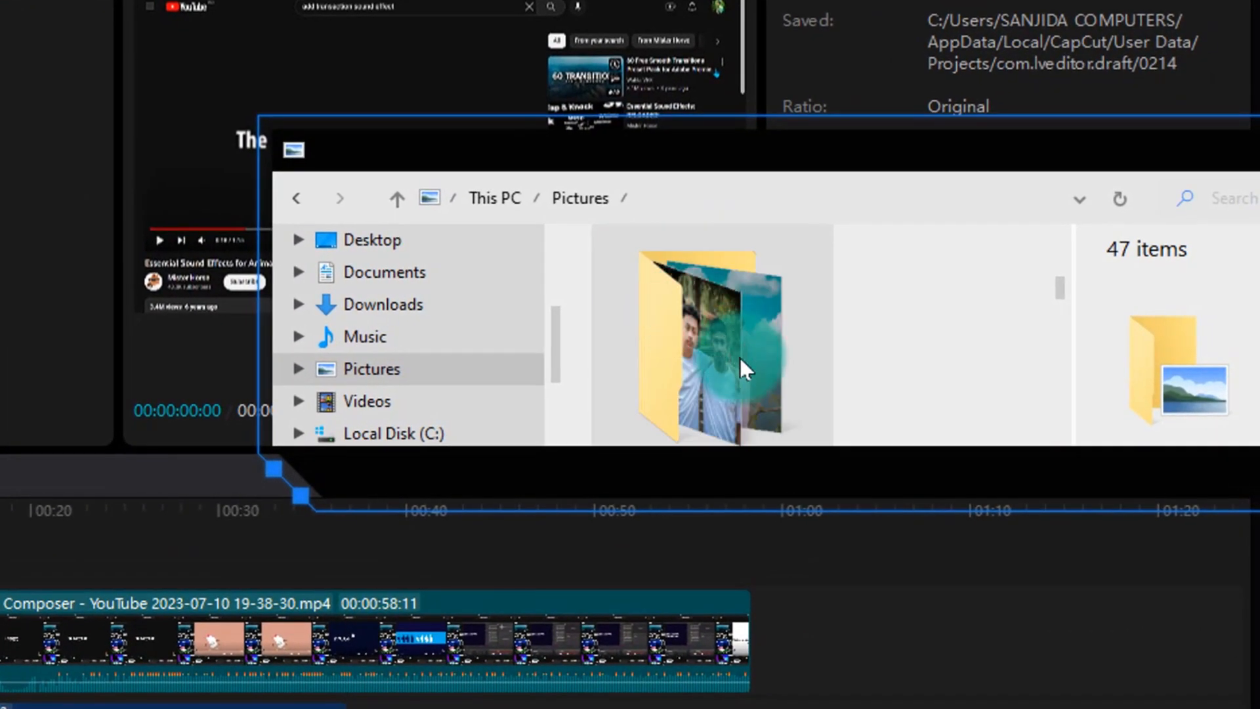
click(741, 360)
drag(739, 357, 9, 326)
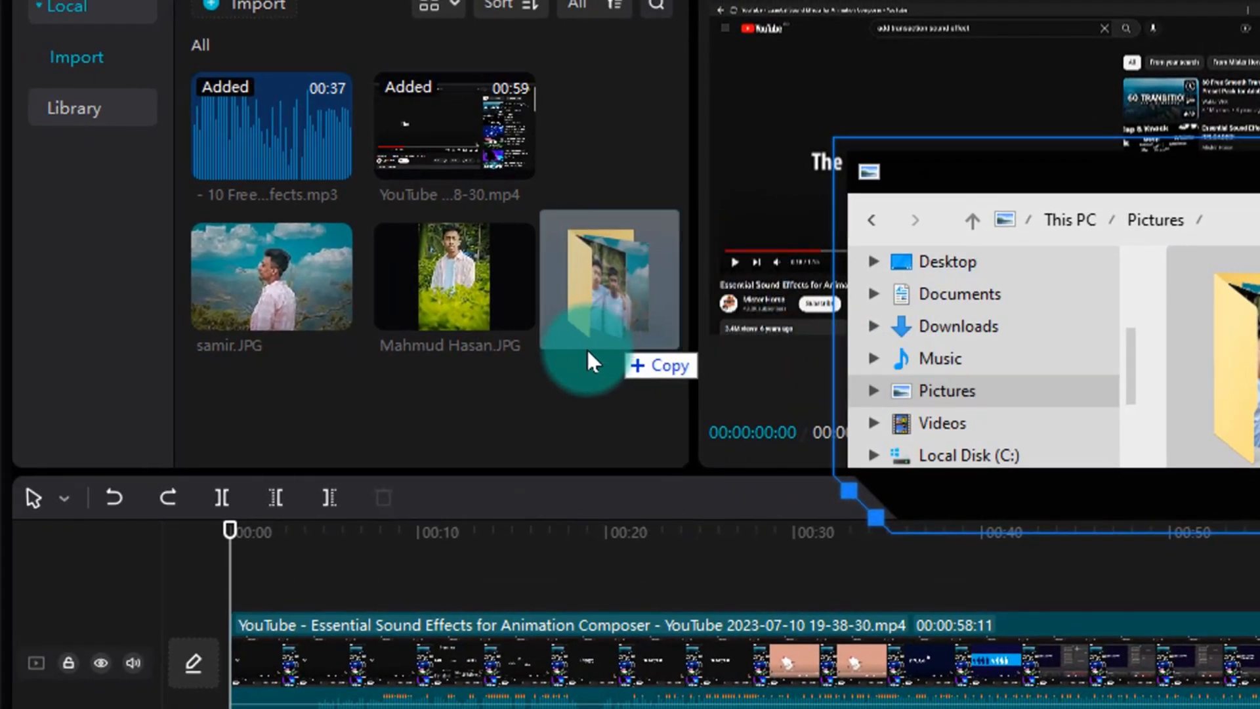
drag(588, 353, 573, 358)
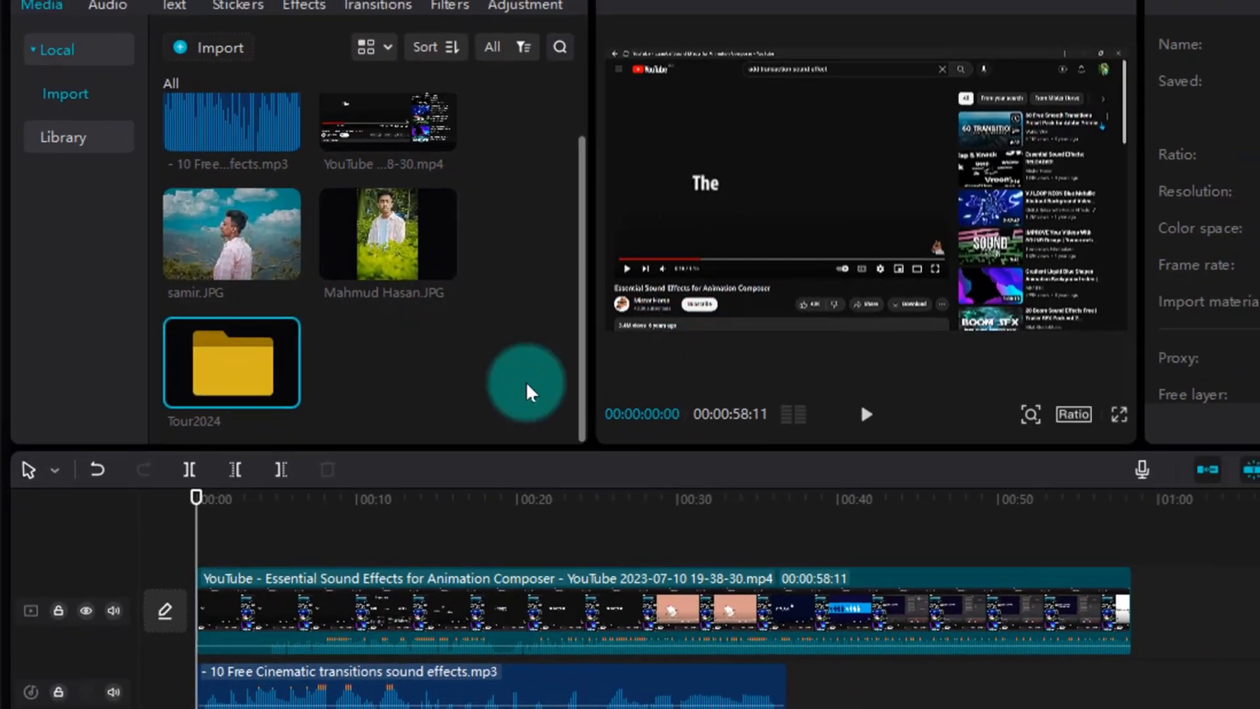
scroll(457, 529, down, 1)
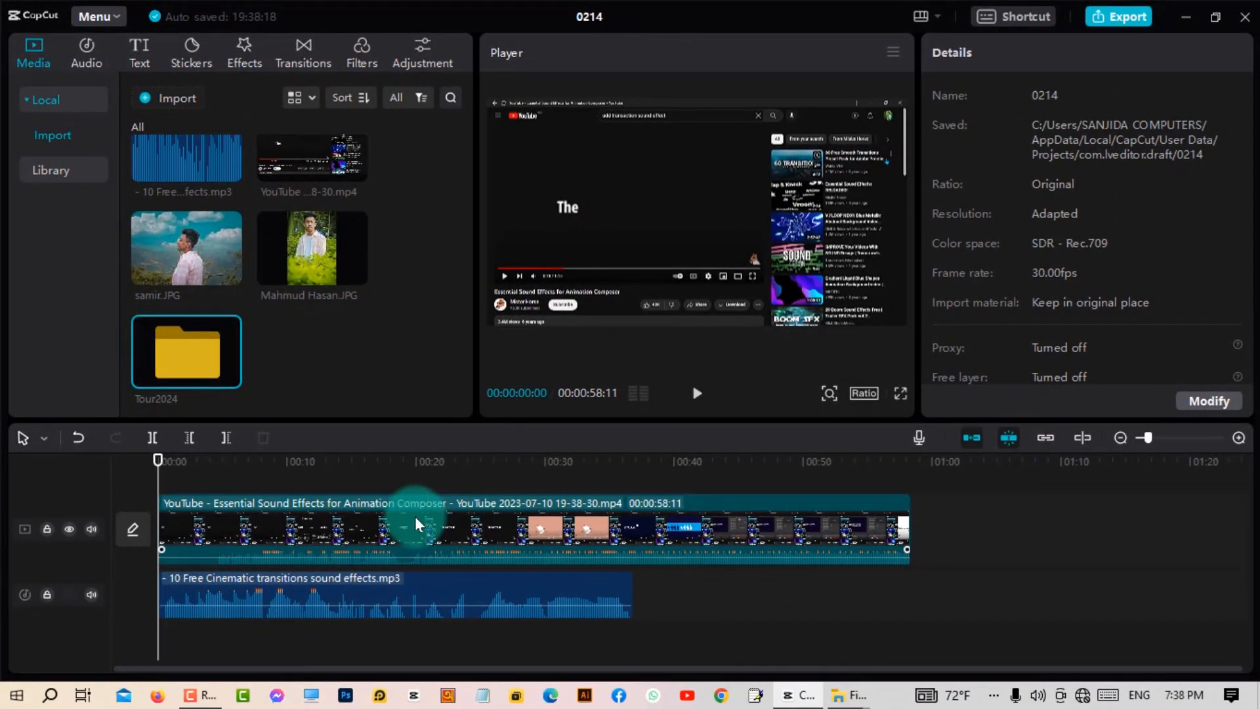
Step: Split the YouTube video clip at 00:00:19:25, 00:00:27:04 and 00:00:44:12
drag(156, 475, 414, 489)
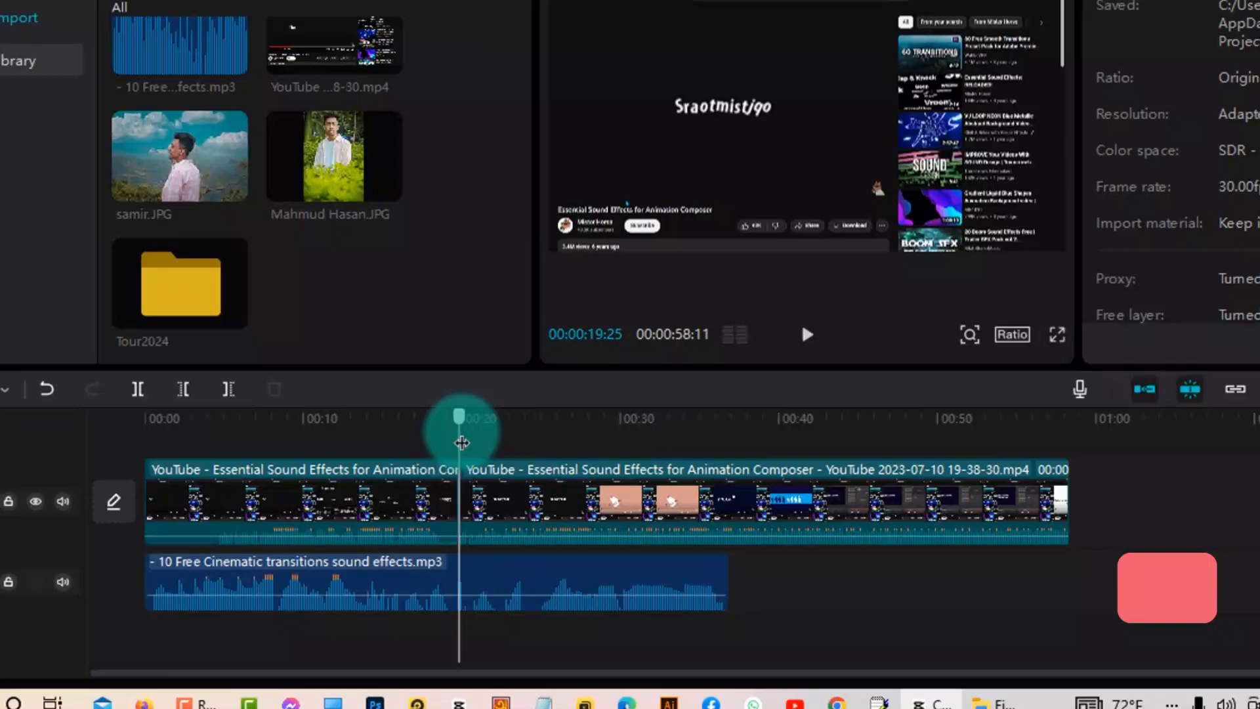
drag(415, 477, 507, 477)
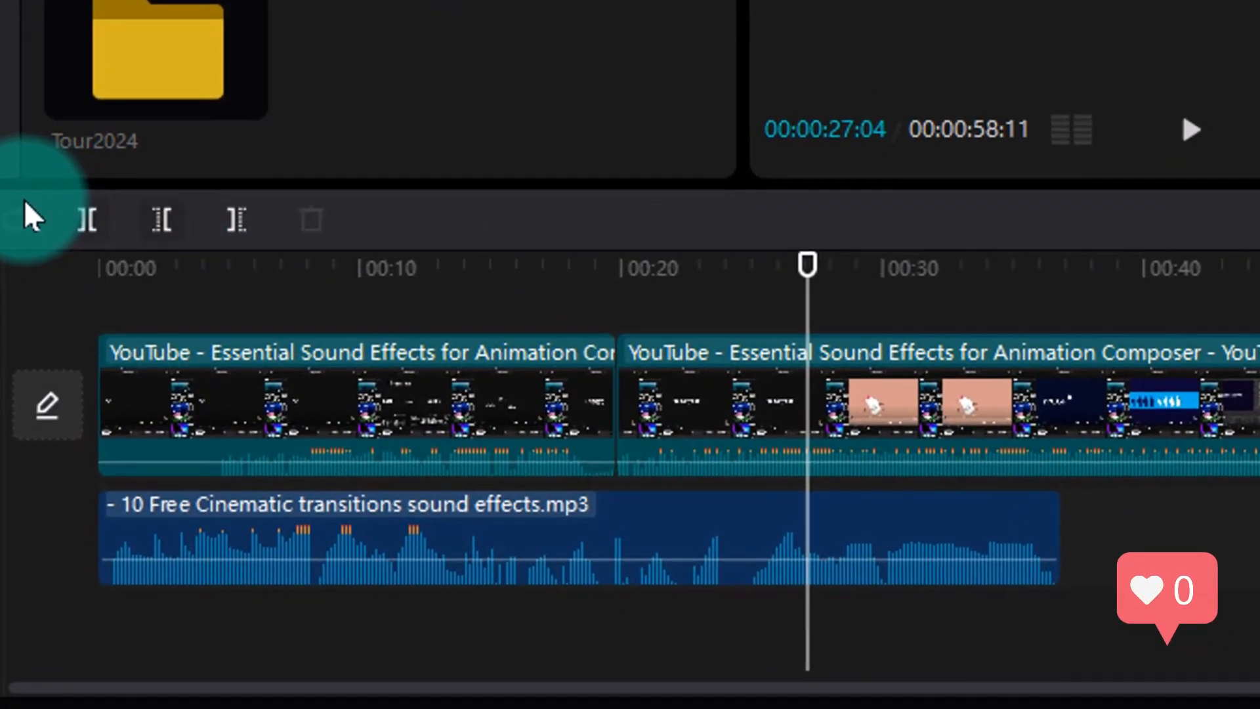
click(81, 212)
drag(815, 314, 1255, 305)
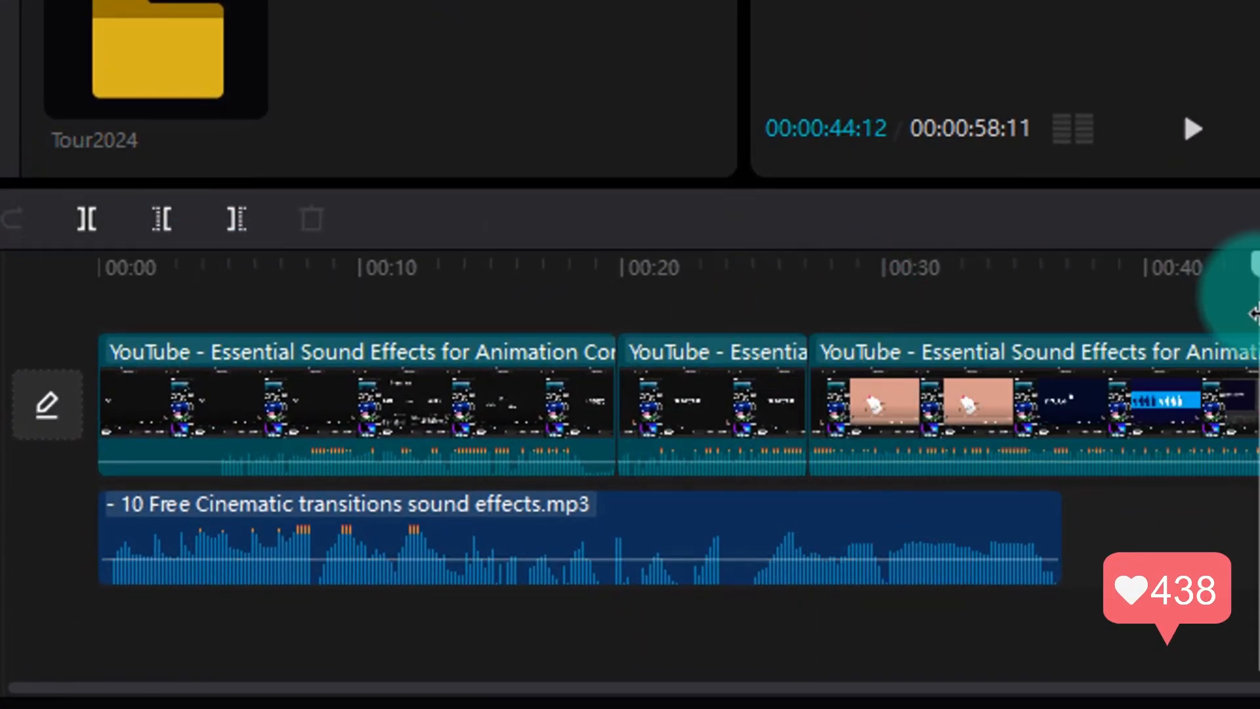
click(92, 211)
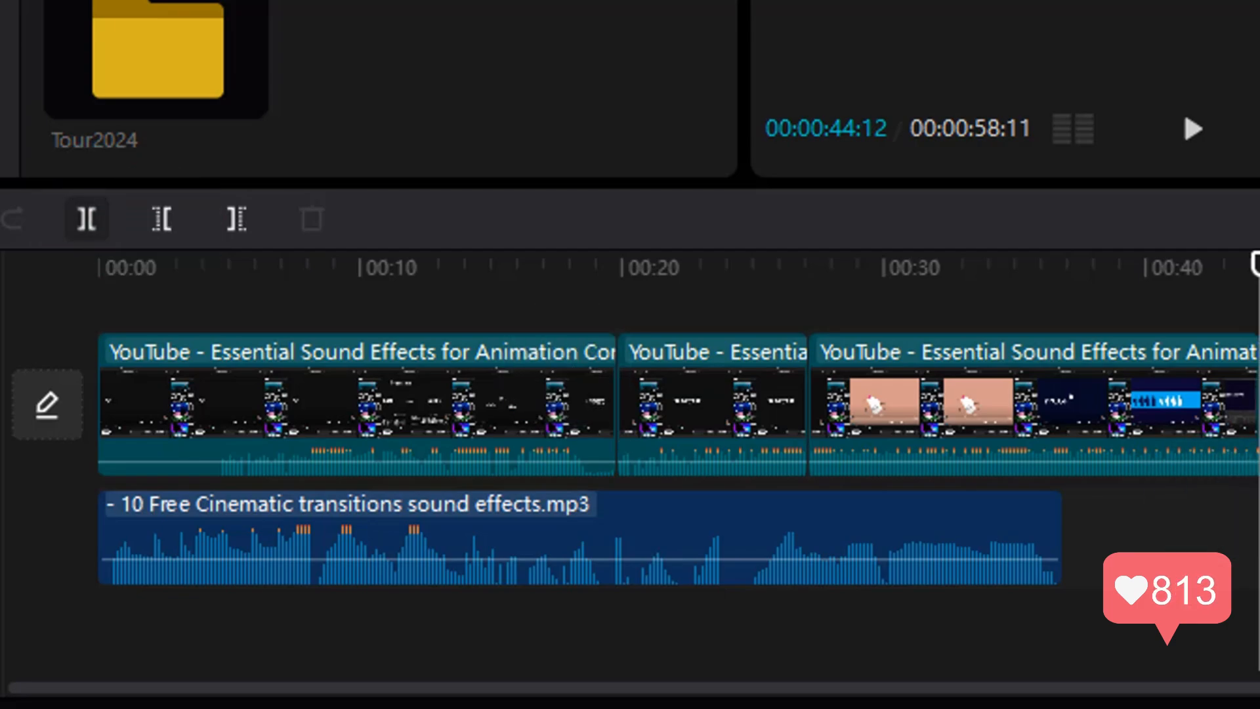
Step: Move the last piece of the split video onto a track above, starting above the beginning of the third piece
drag(1250, 308, 954, 426)
click(1246, 365)
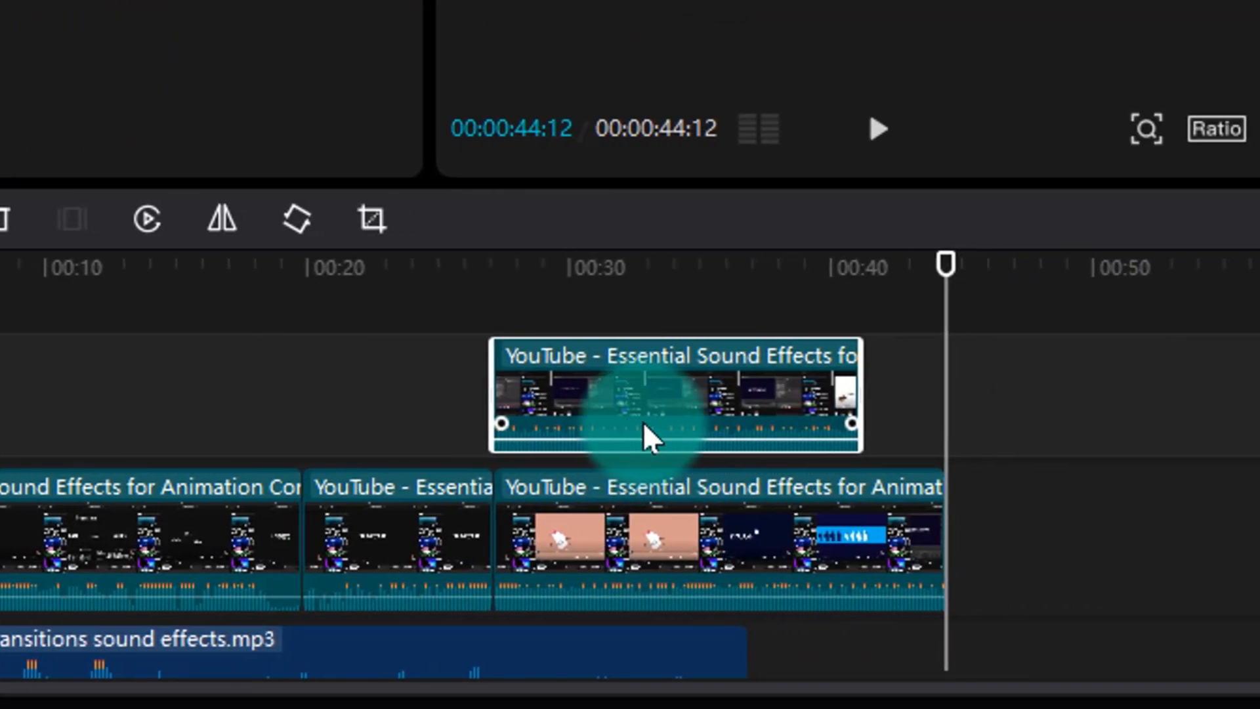
drag(944, 422, 1021, 417)
drag(719, 416, 774, 417)
drag(618, 486, 611, 512)
drag(707, 420, 626, 429)
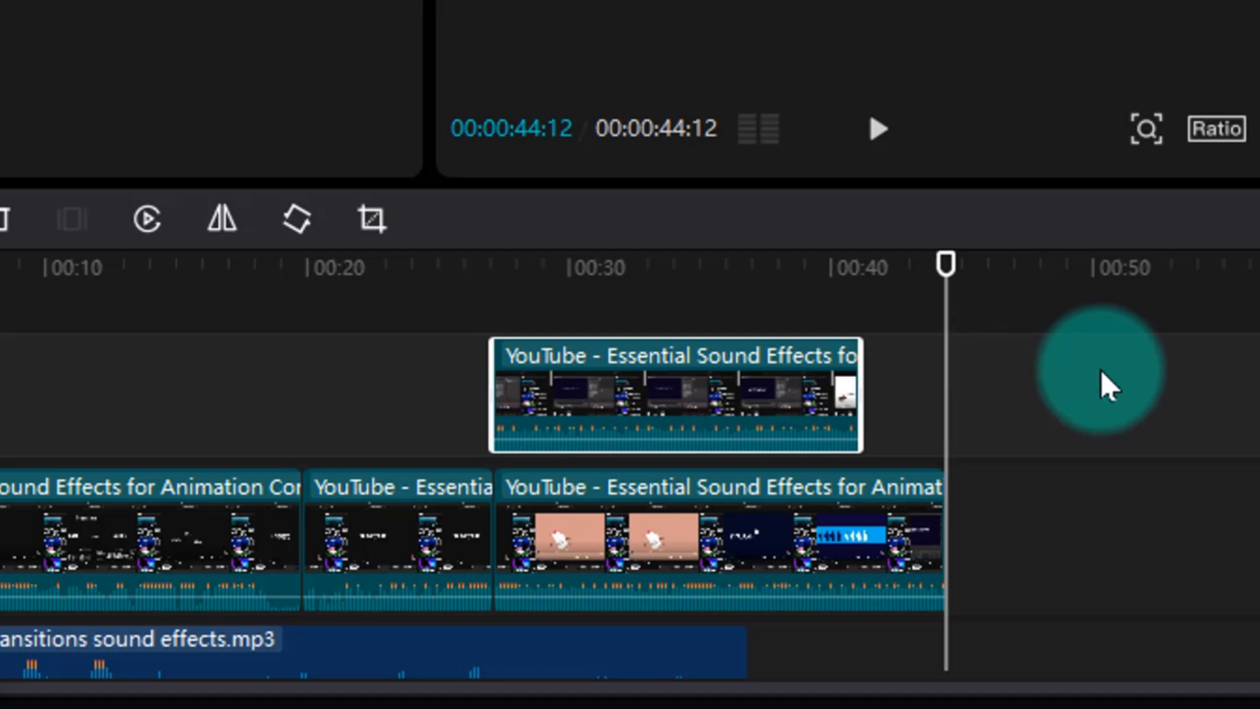
Step: Group the upper-track clip with the third clip on the main track and try moving them together
drag(1100, 369, 819, 611)
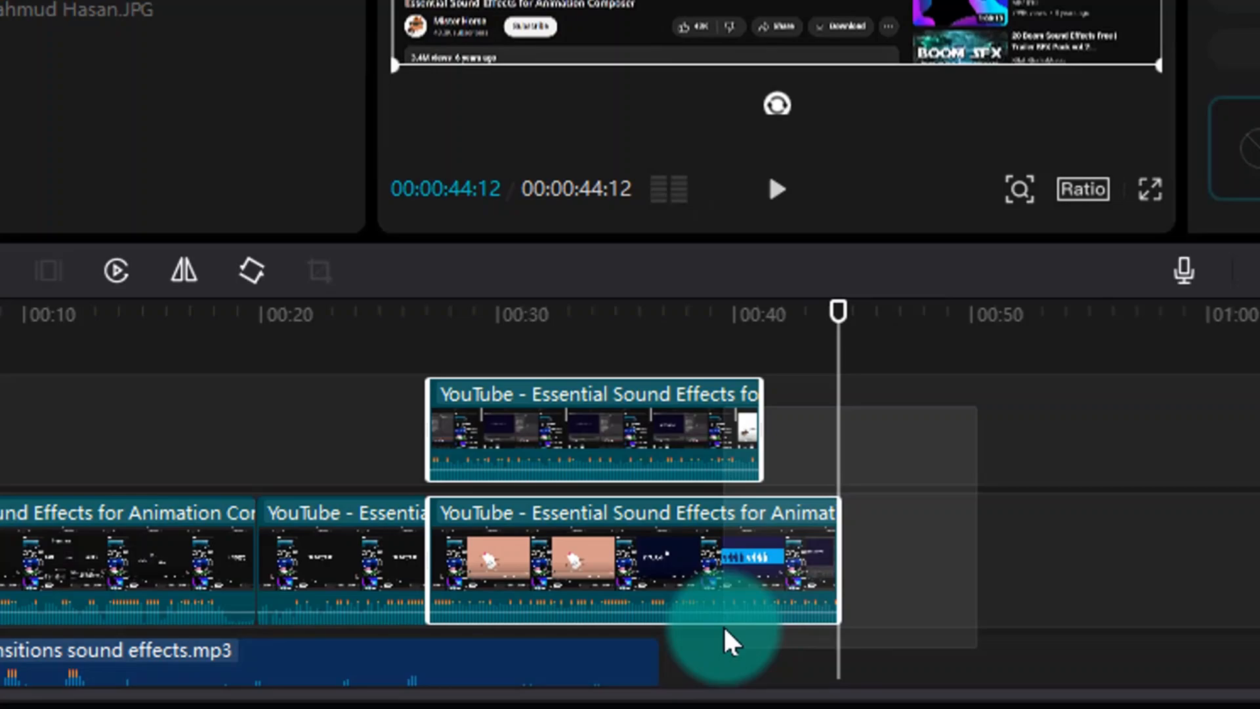
drag(723, 624, 622, 595)
right_click(464, 558)
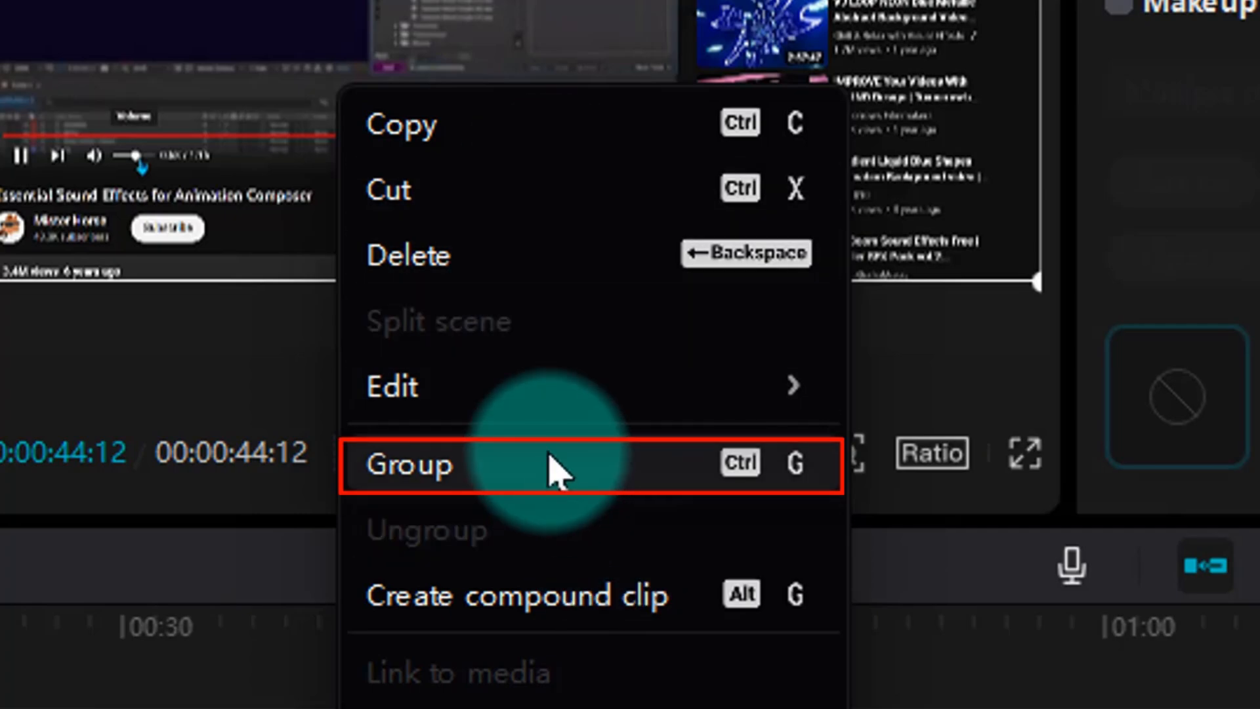
click(551, 469)
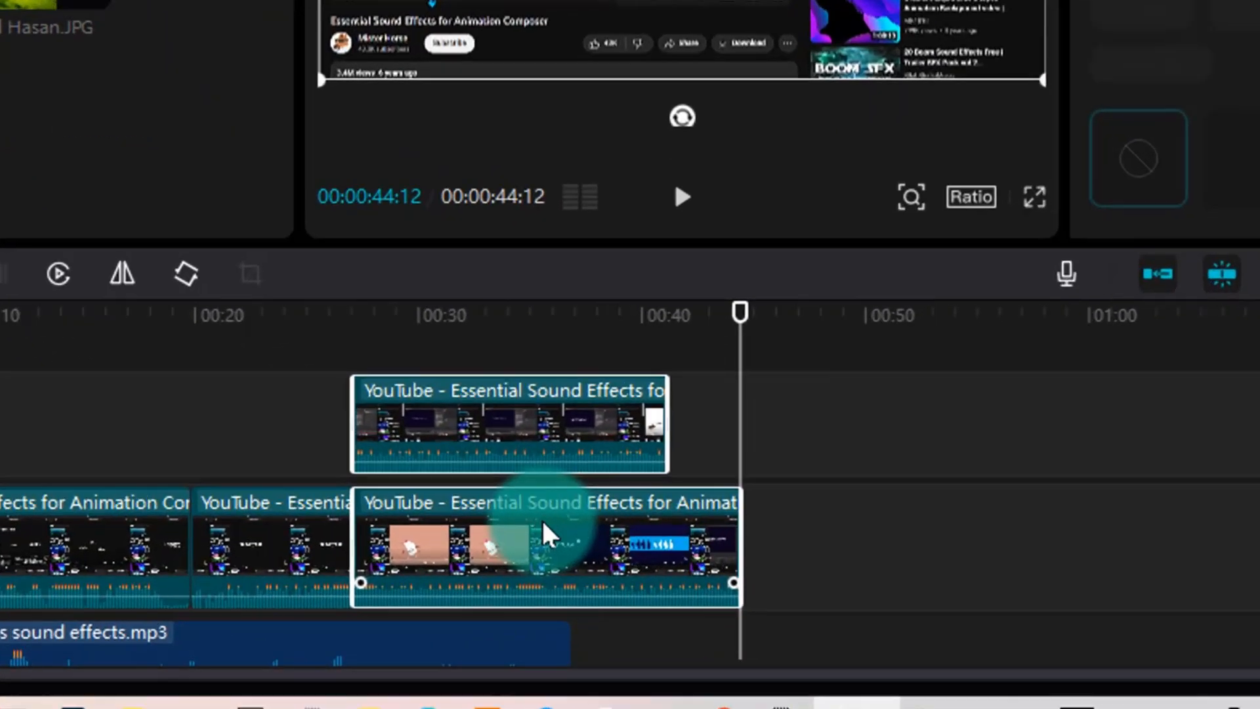
mouse_move(621, 577)
mouse_down()
mouse_move(754, 591)
mouse_move(618, 582)
mouse_up()
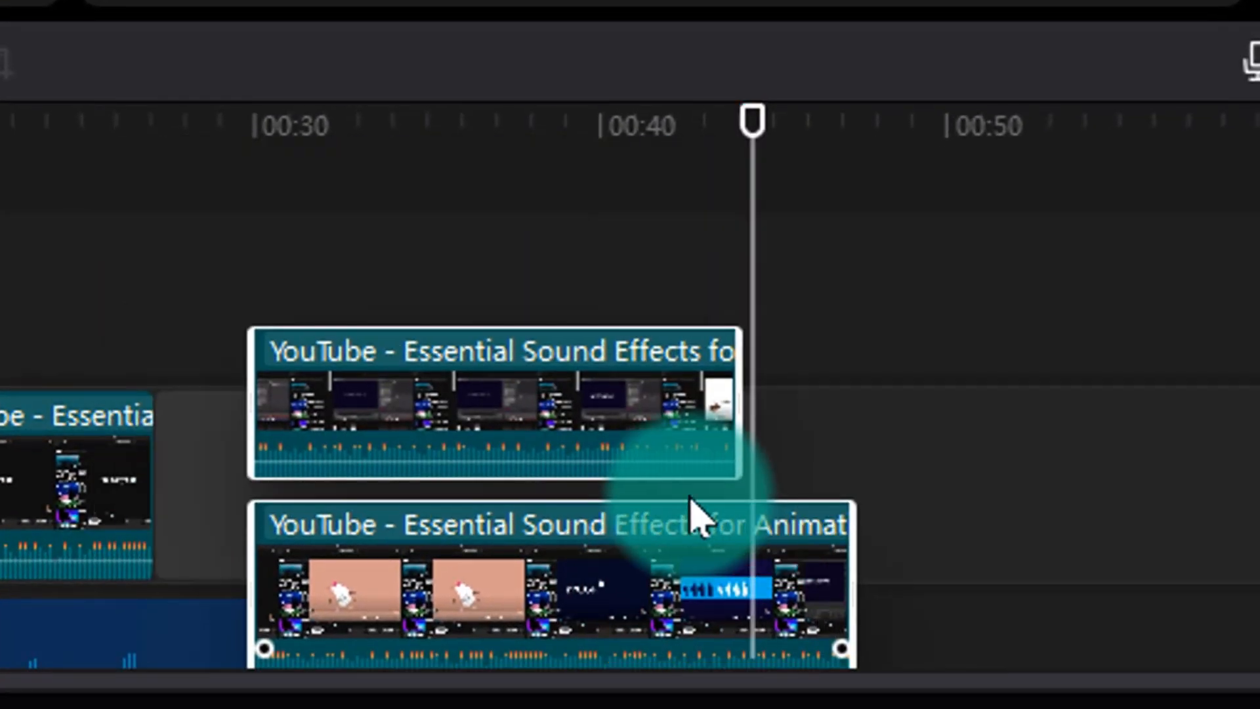
drag(690, 500, 515, 467)
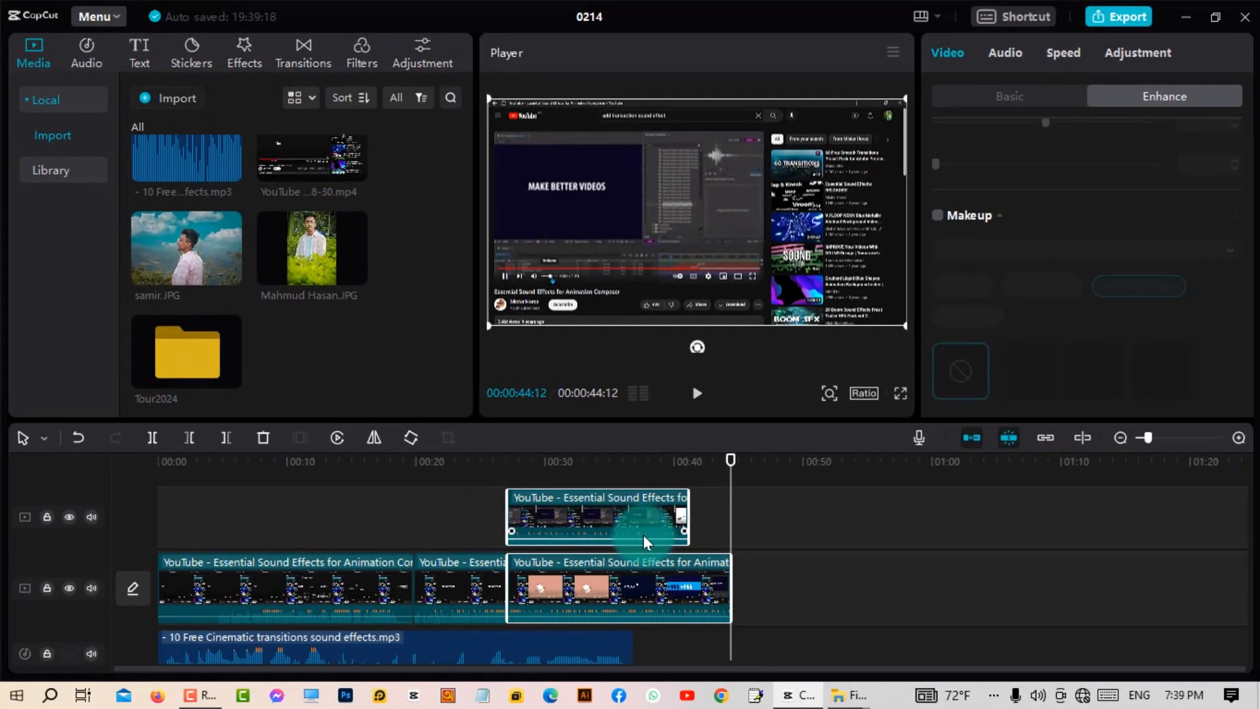
Step: Ungroup the two stacked video clips and clear the selection
right_click(646, 536)
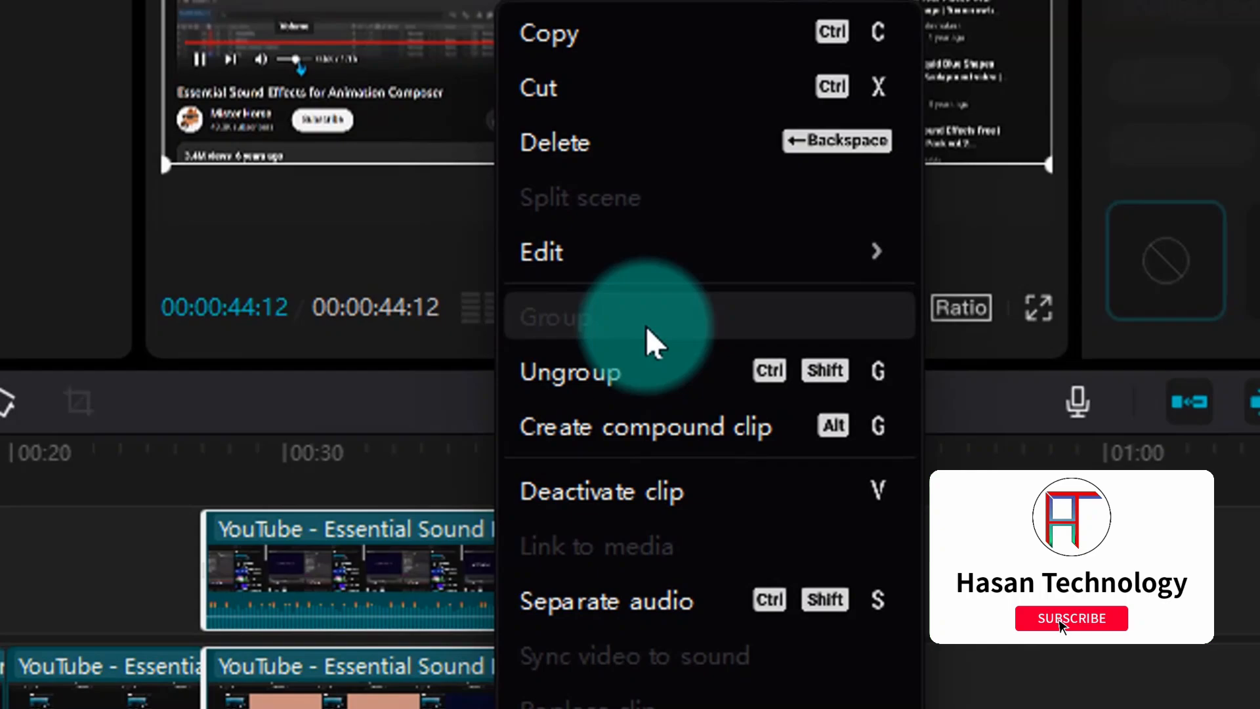
click(647, 373)
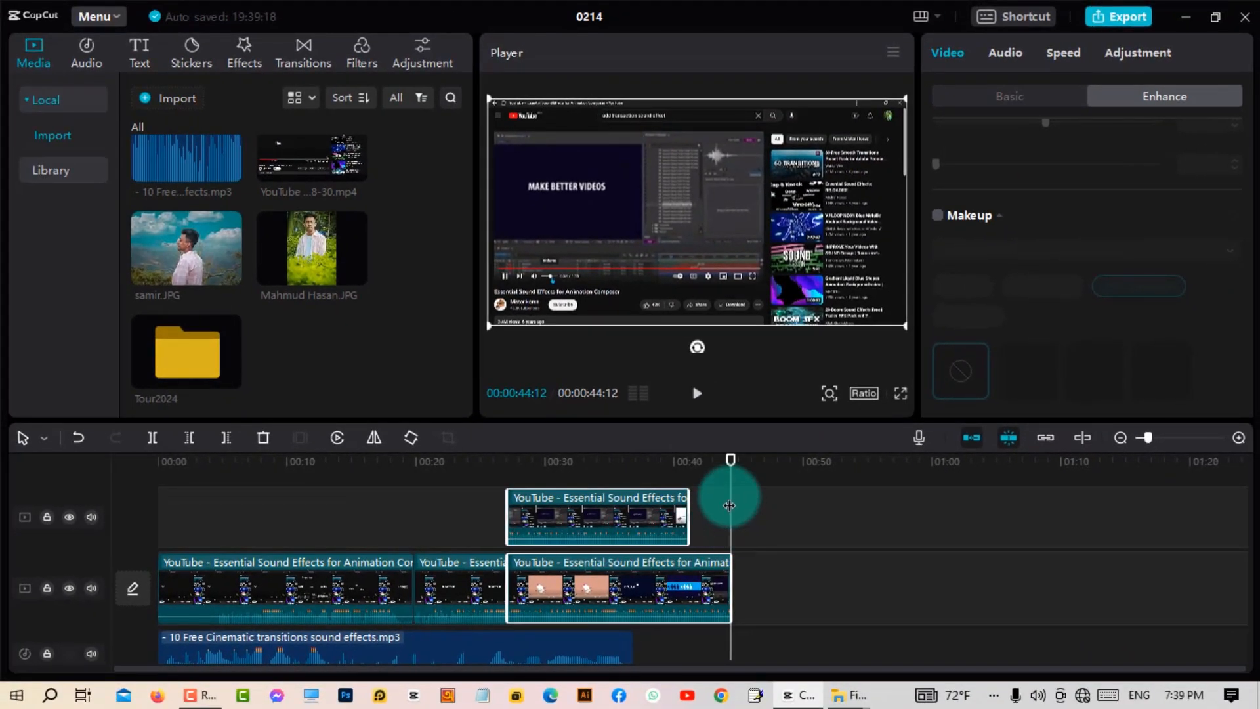
click(815, 492)
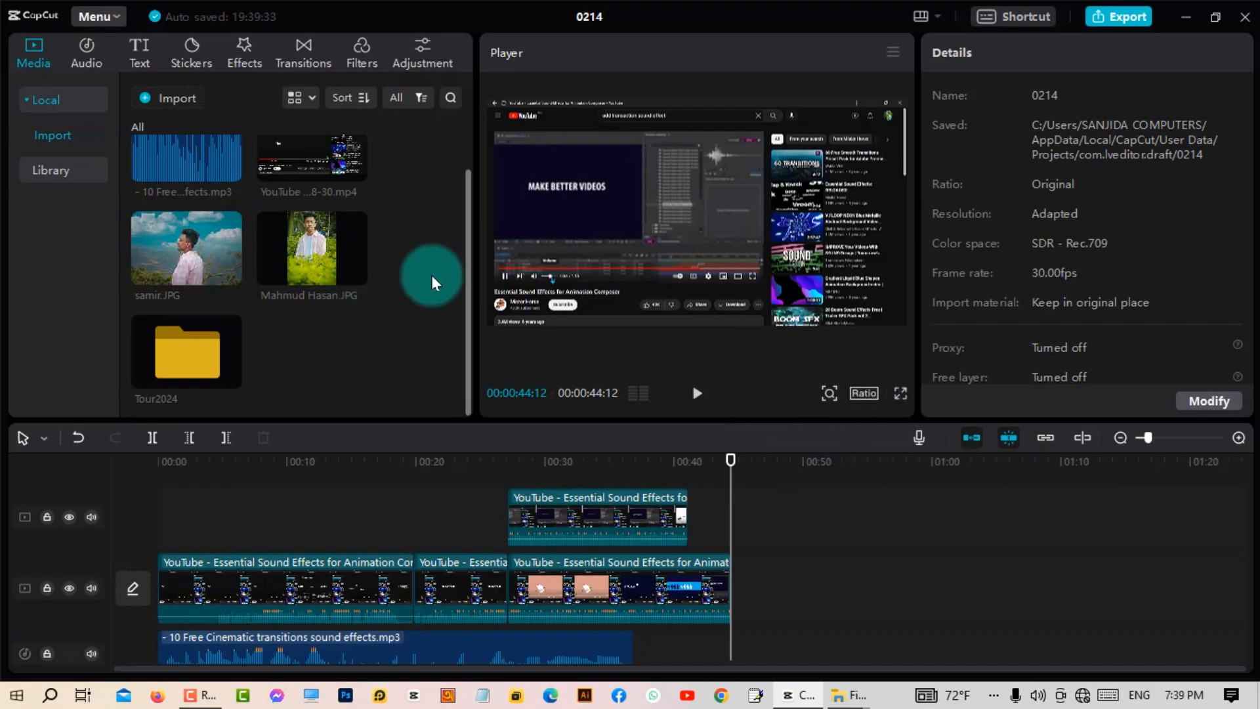
Step: Add the garden portrait photo to the end of the main track and place the playhead on it at 00:00:46:25
click(357, 277)
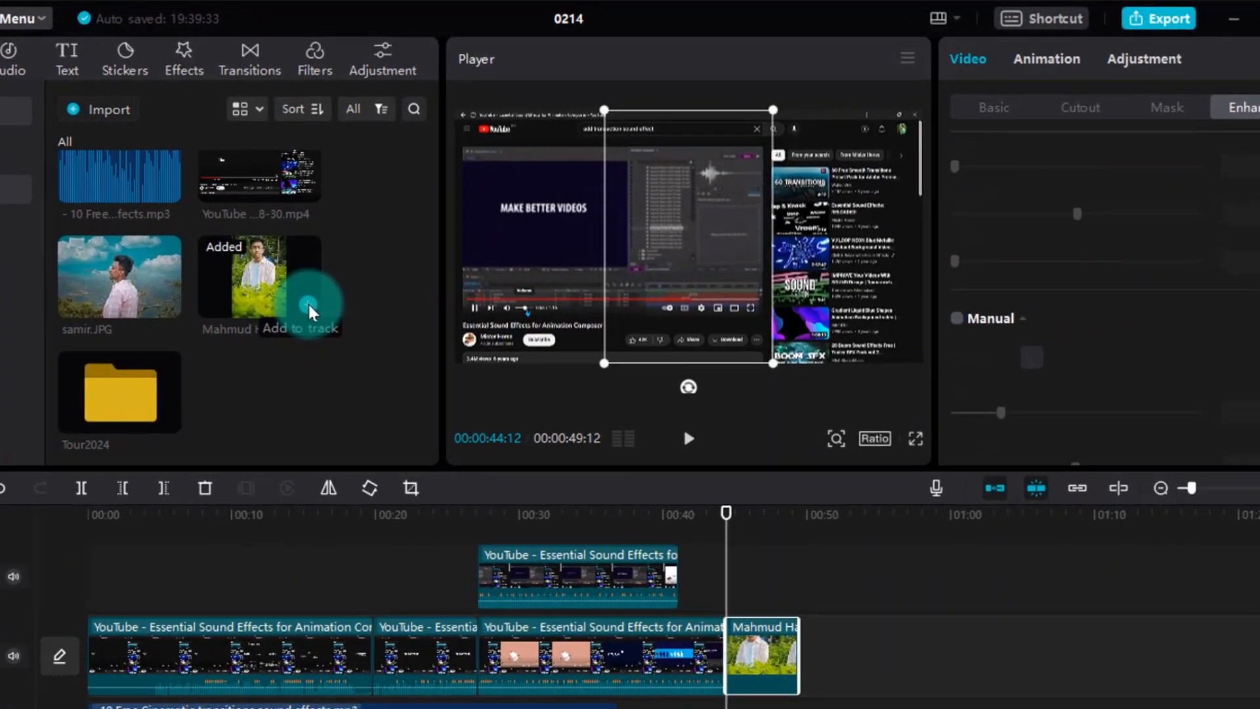
drag(726, 542, 761, 540)
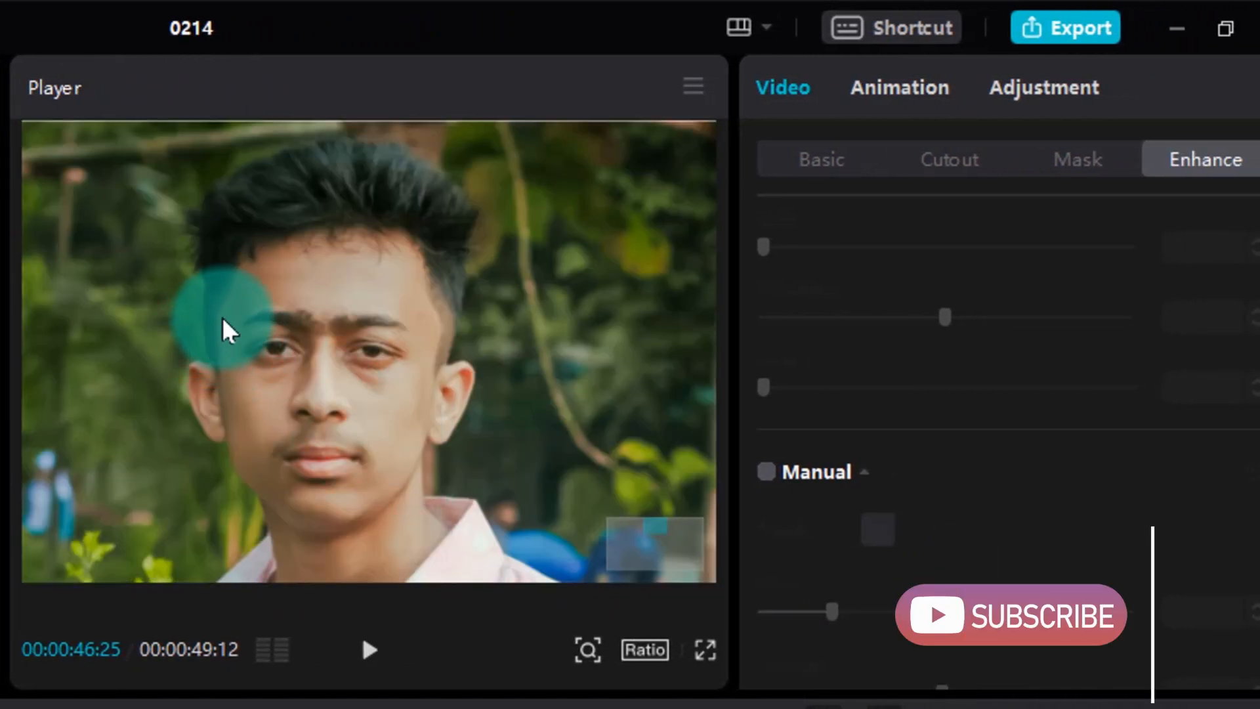
Step: Try the Face enhancement on the portrait photo, view its Single and Multiple mode options, and turn it off again
scroll(825, 262, up, 5)
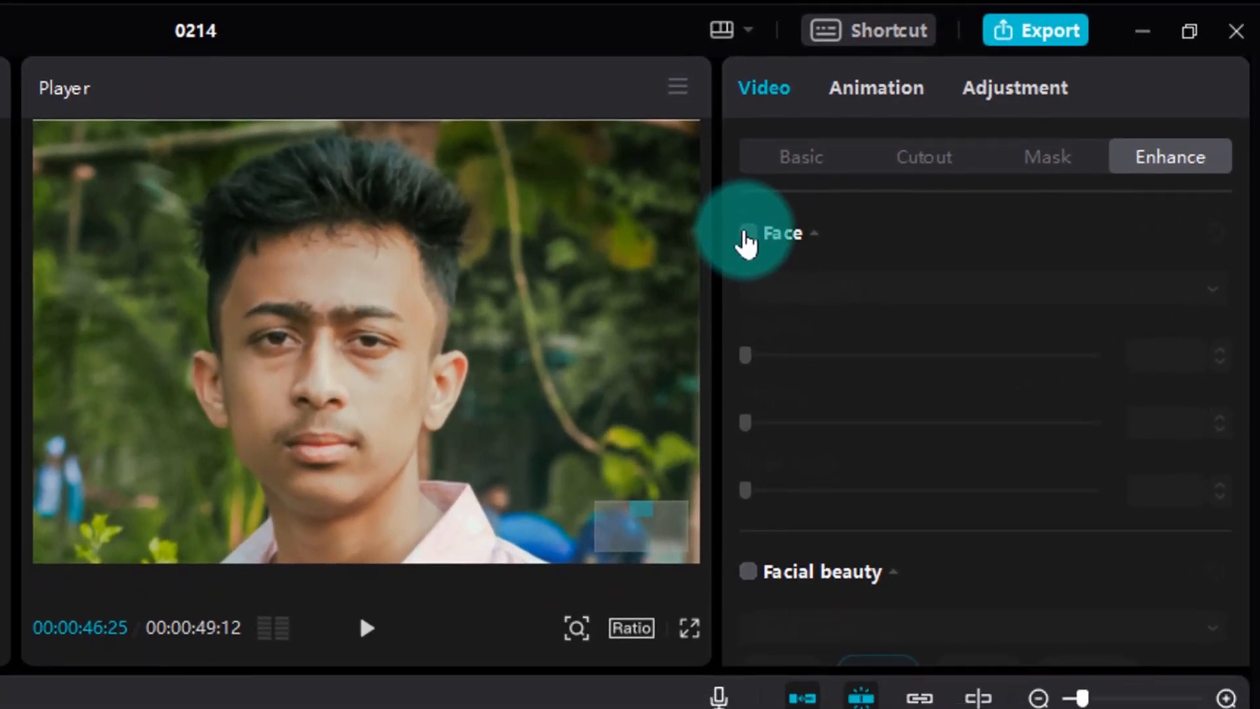
click(748, 230)
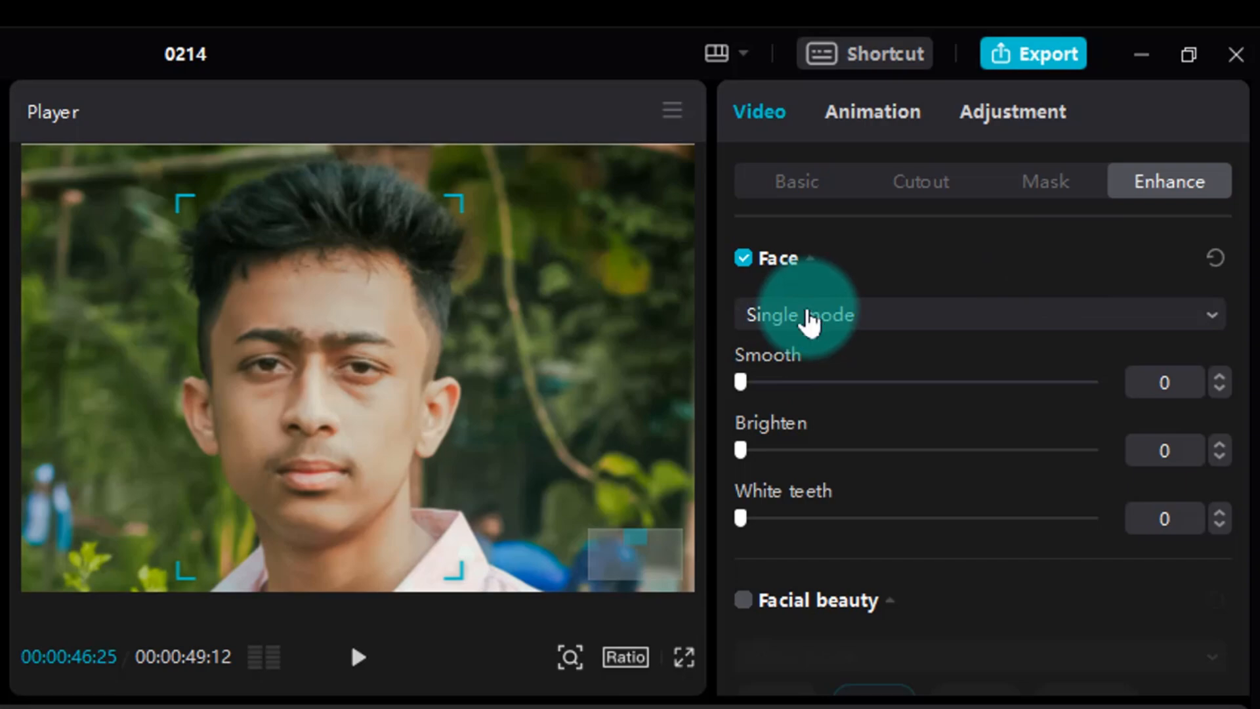
click(819, 337)
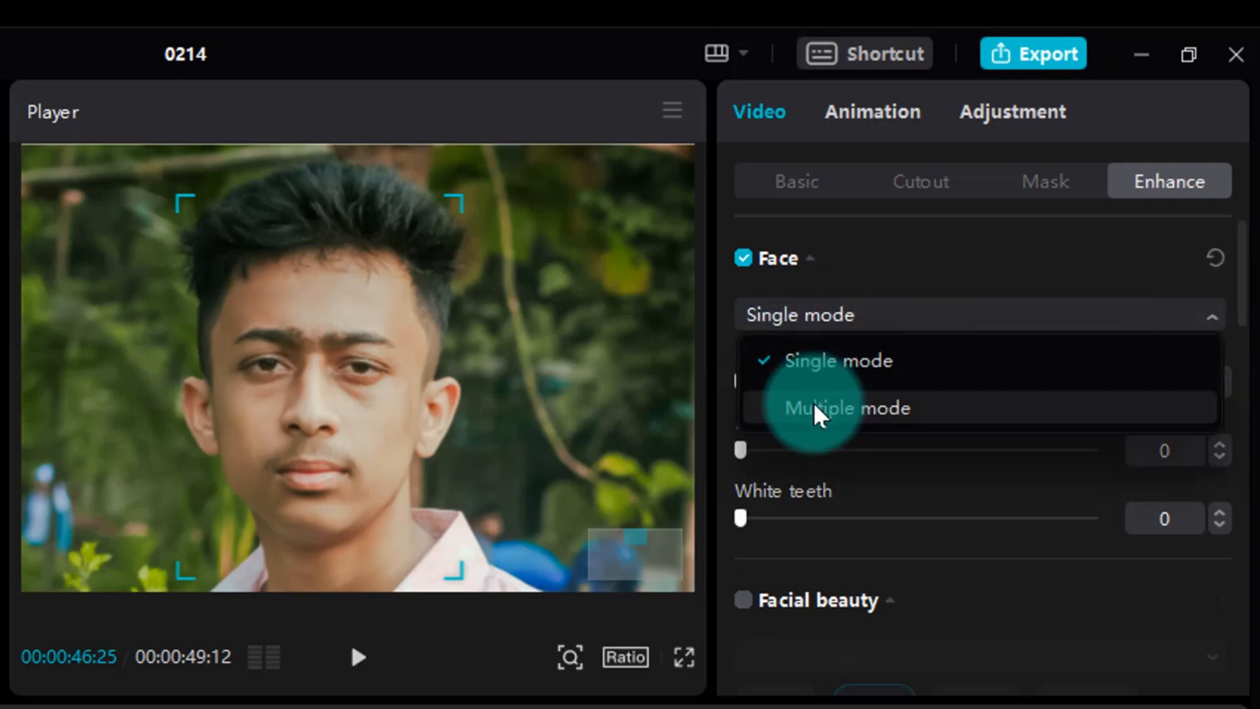
click(857, 281)
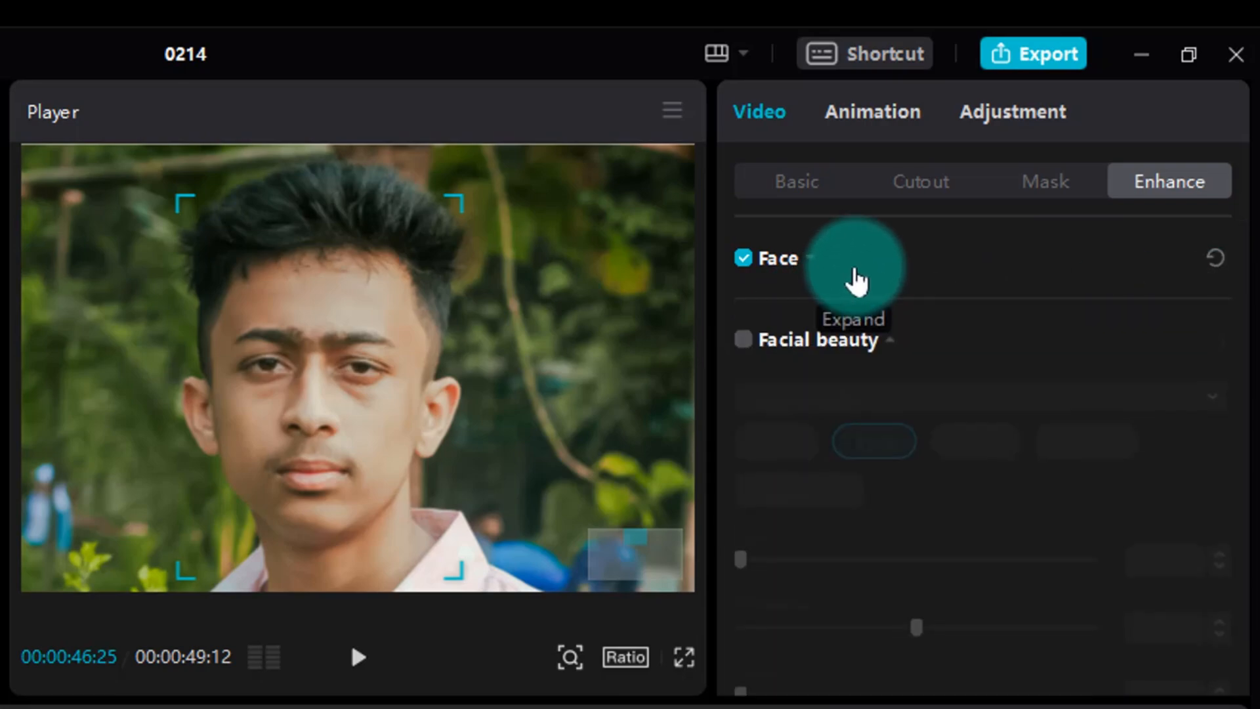
click(742, 259)
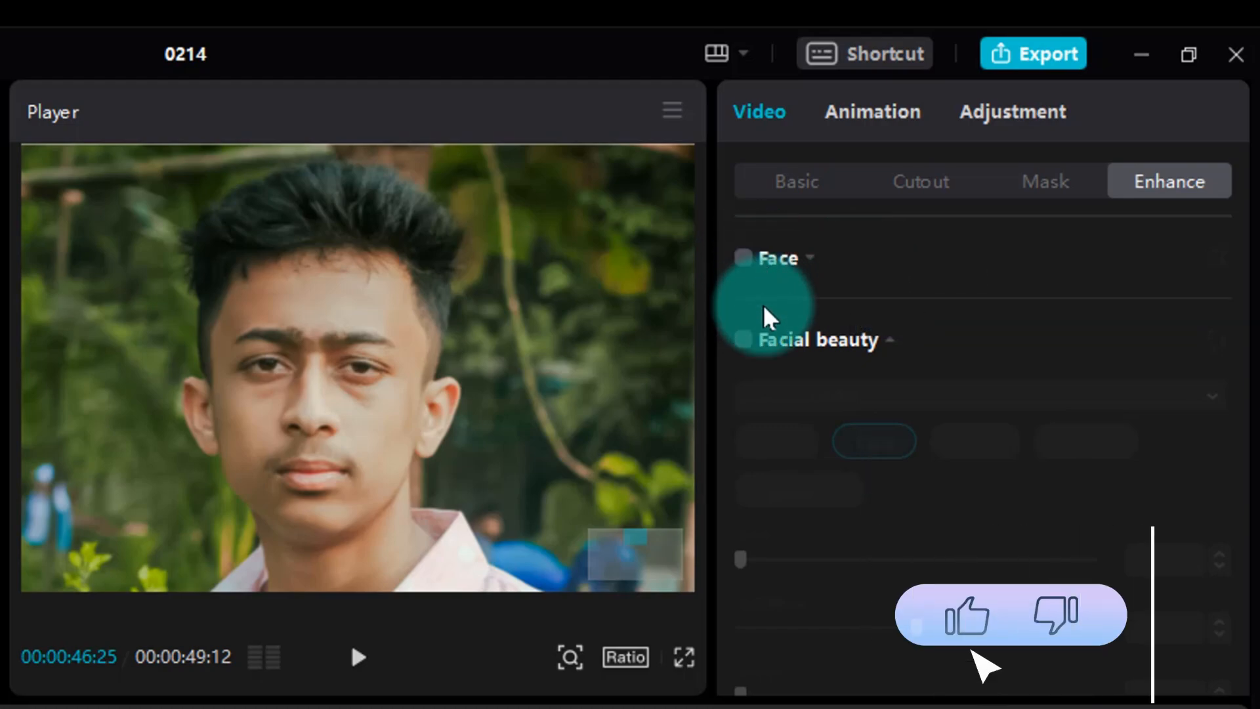
Step: Turn on the Face enhancement in Single mode for the portrait photo, with Smooth at 11 and Brighten at 5
click(744, 260)
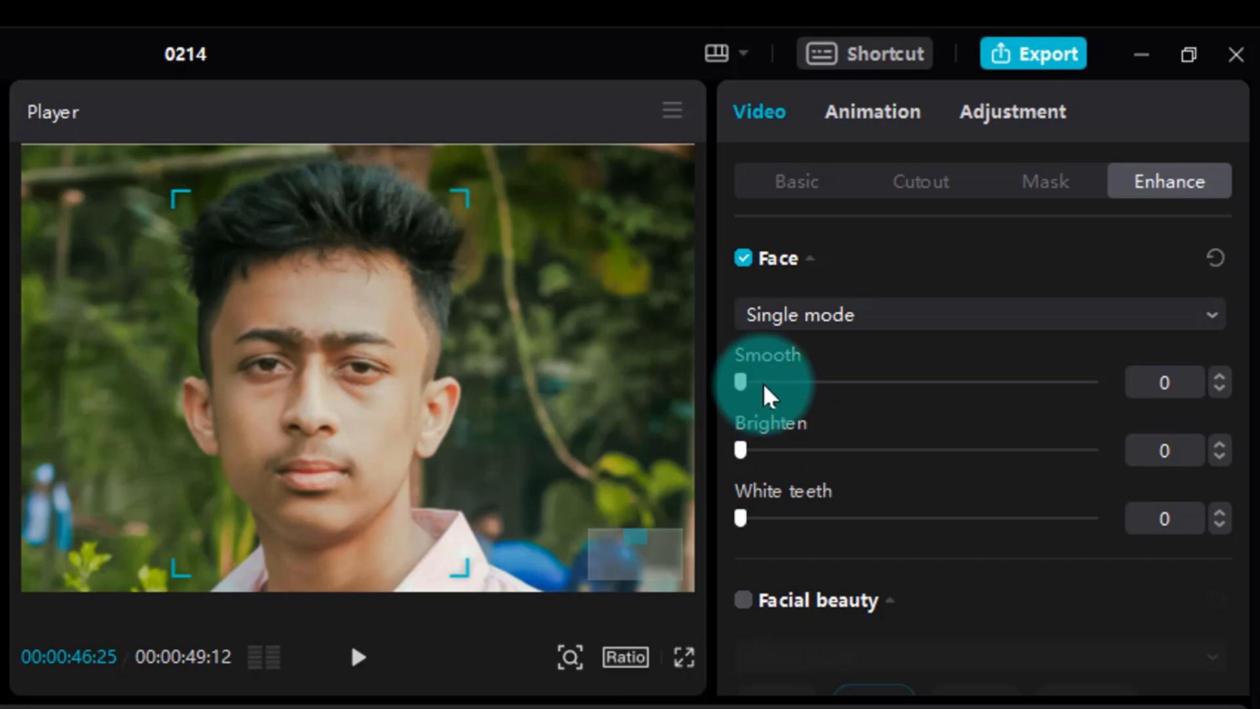
drag(754, 380, 934, 446)
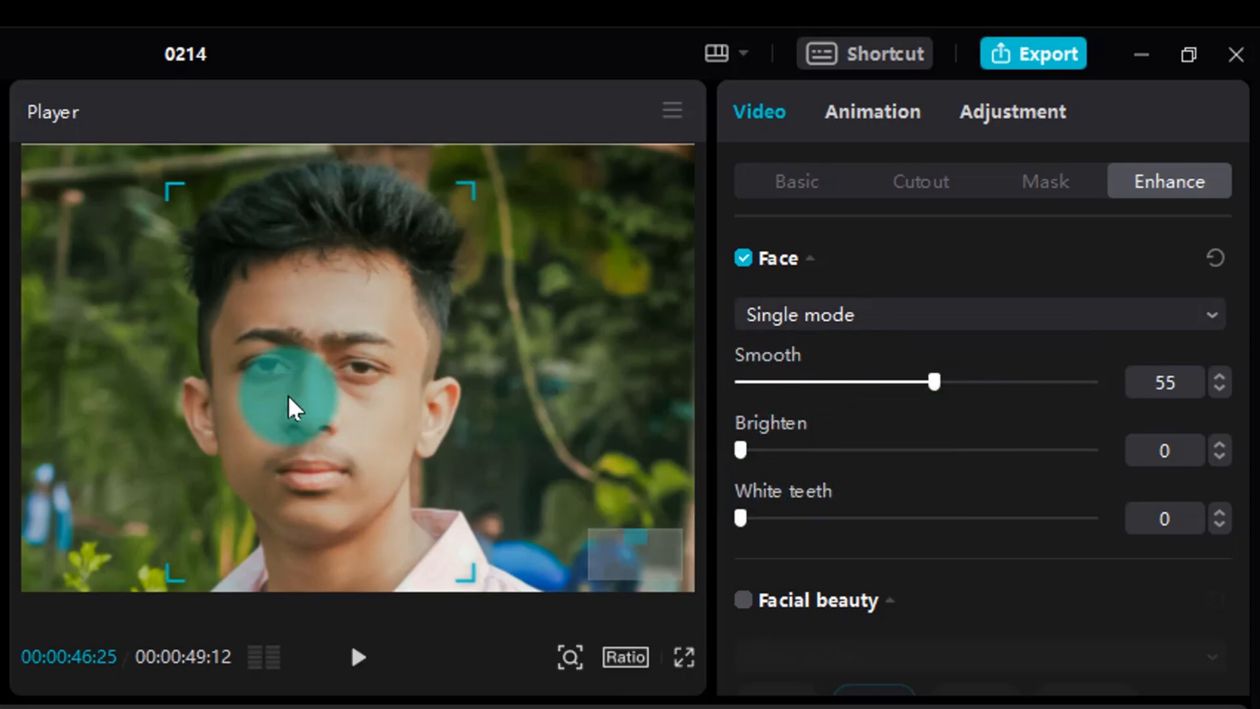
drag(895, 385, 752, 540)
click(754, 446)
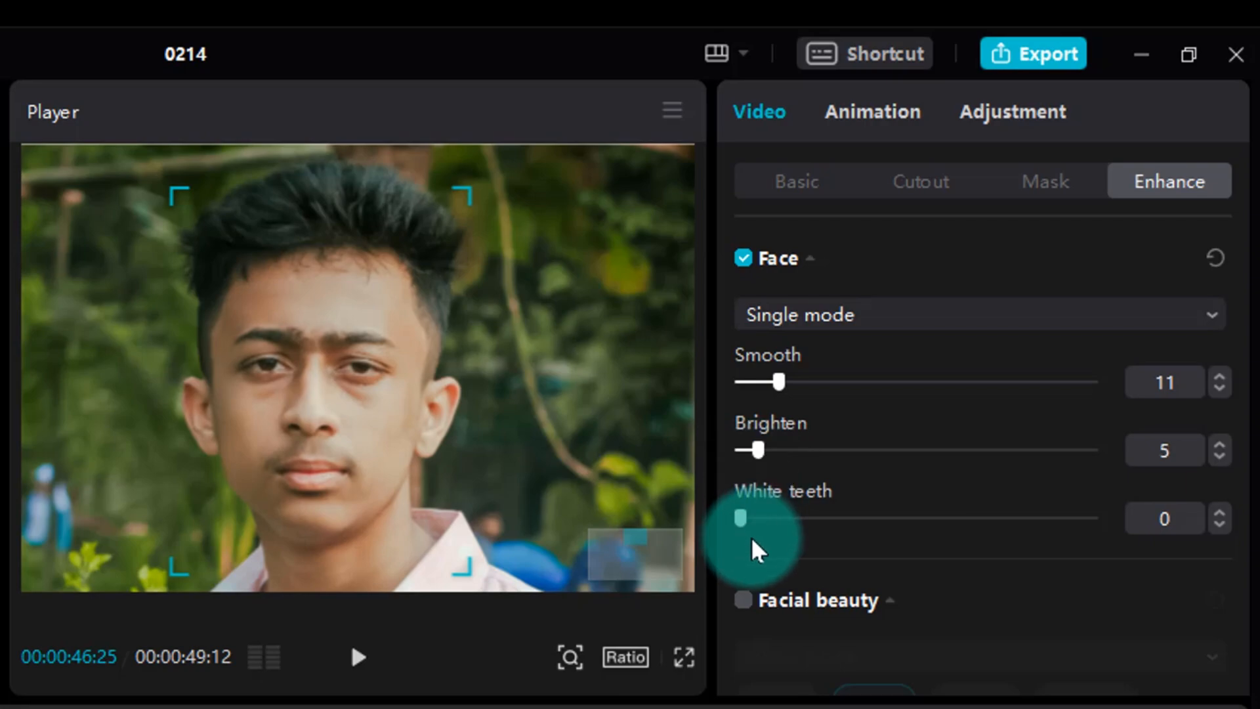
Step: Enable Facial beauty on the portrait photo and view the Size, Distance and Inner settings for the eyes
scroll(765, 518, down, 2)
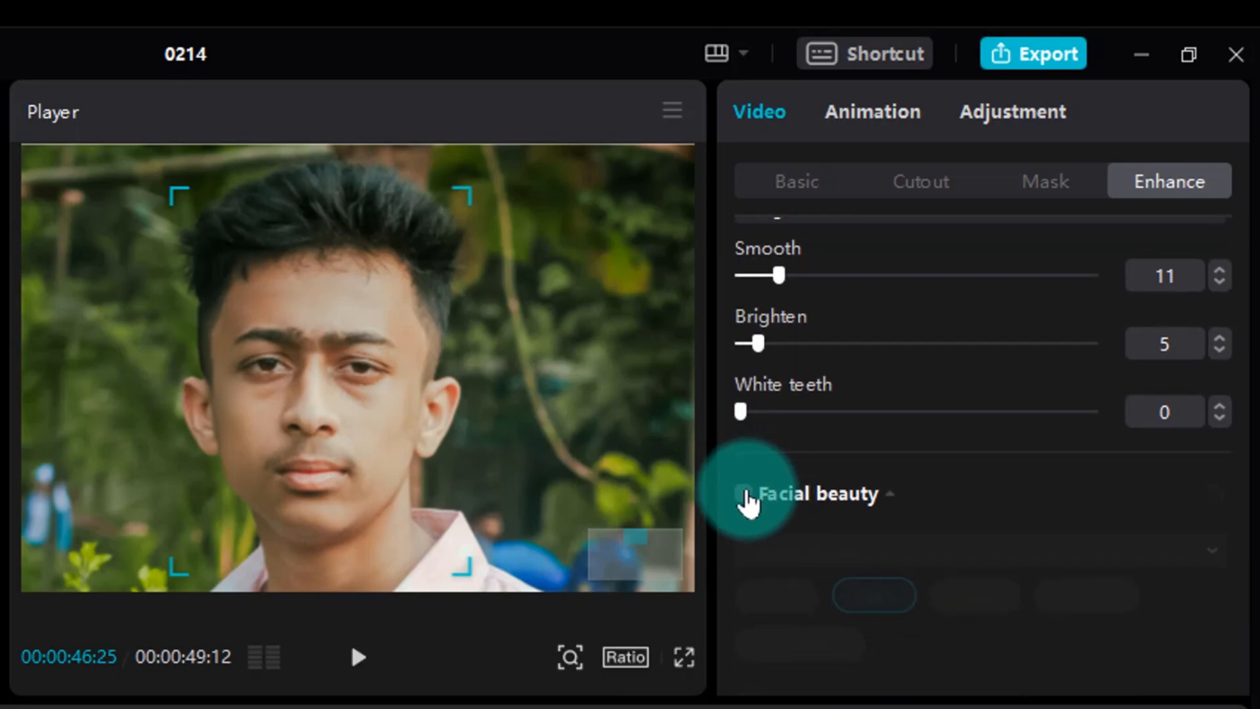
click(746, 493)
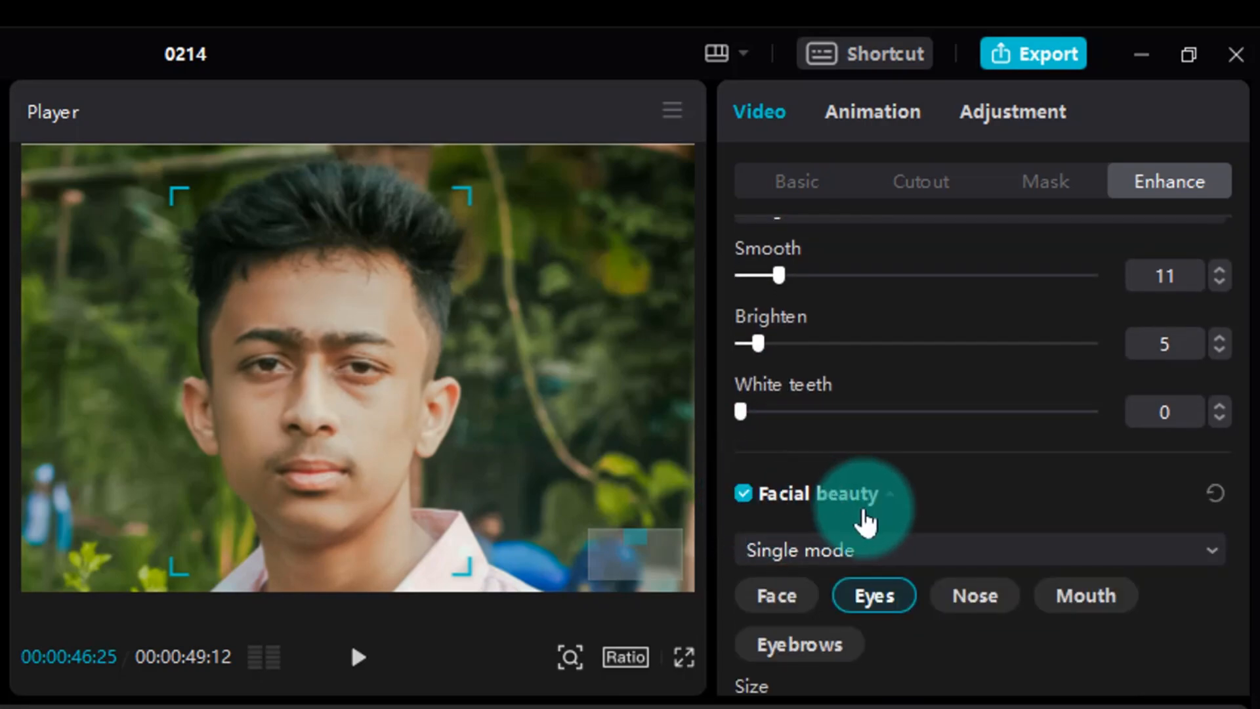
scroll(866, 545, down, 4)
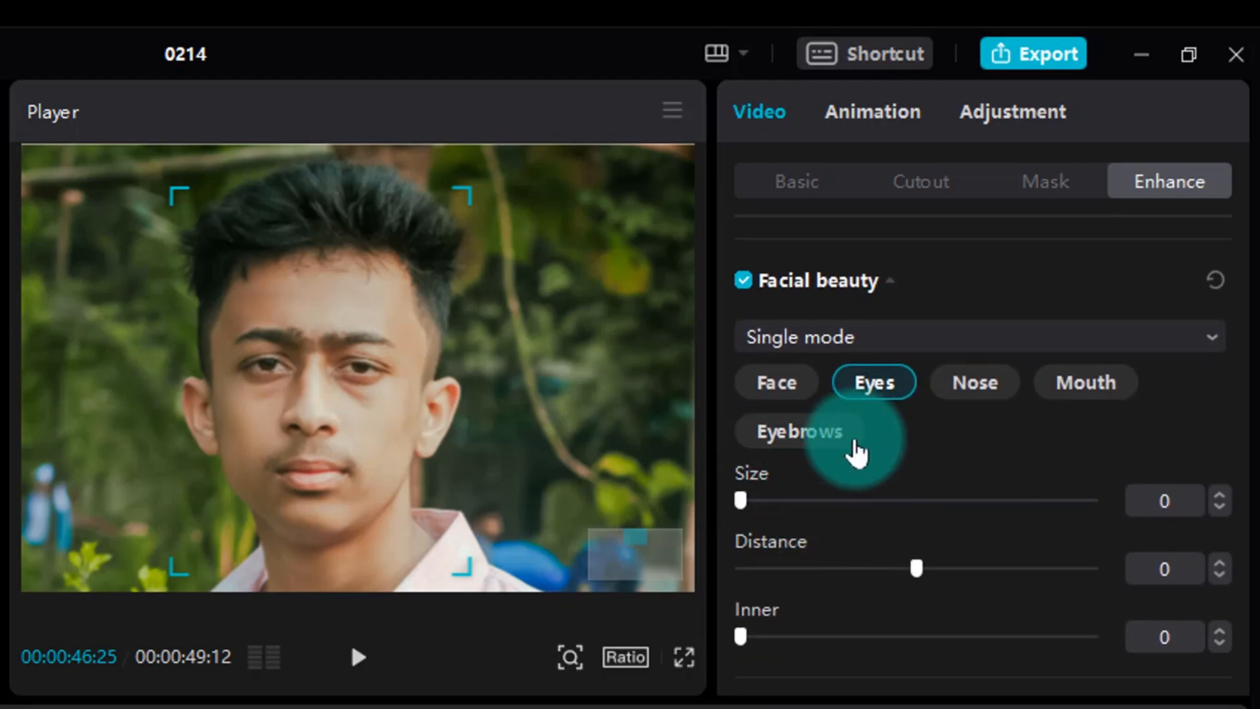
drag(769, 505, 701, 555)
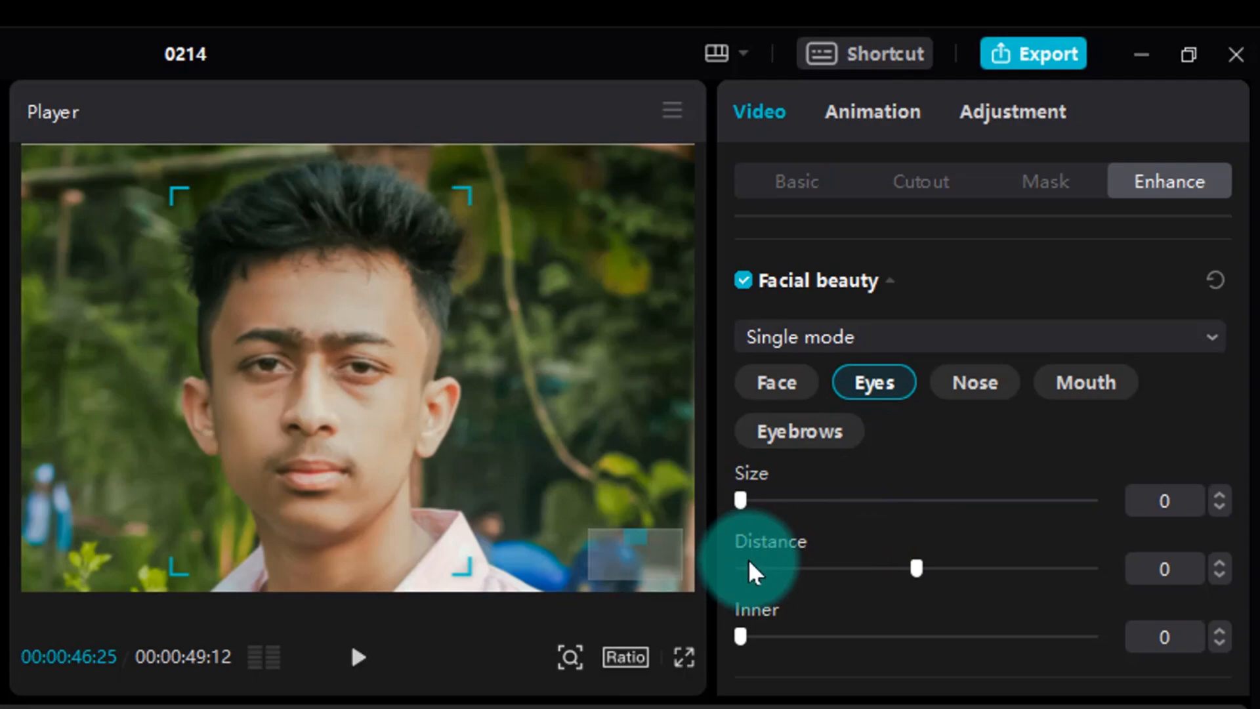
scroll(793, 651, down, 2)
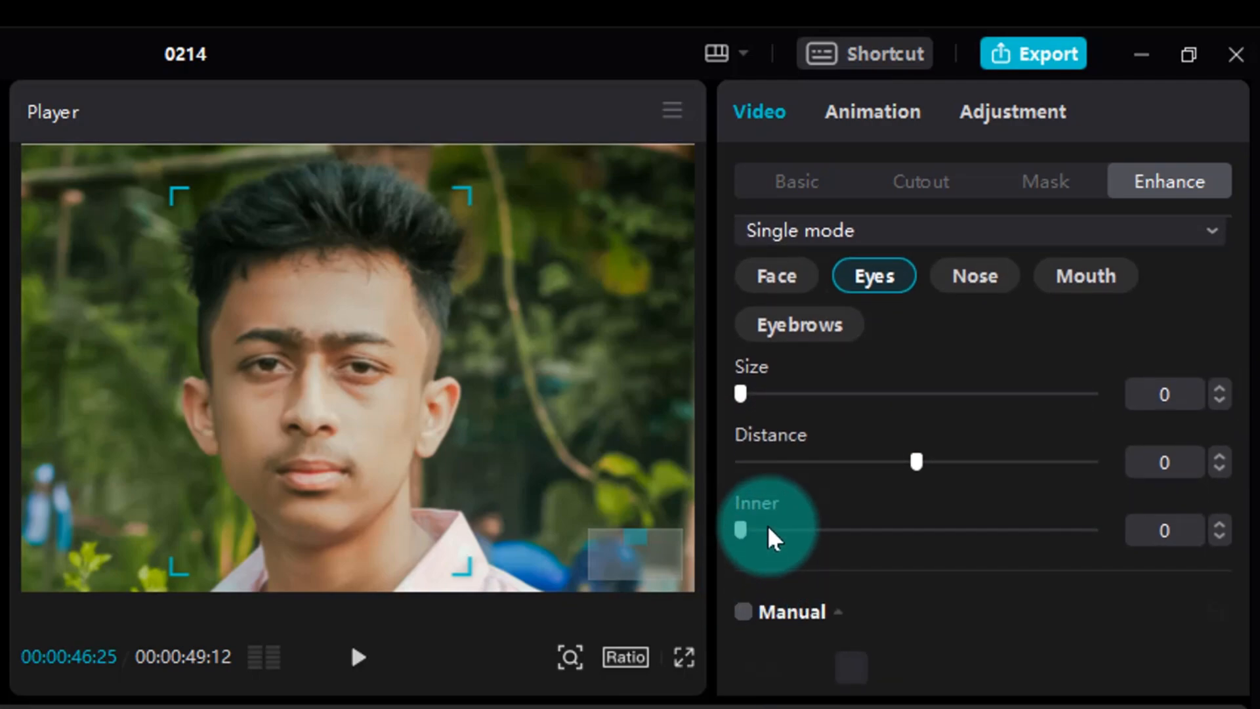
Step: Enable the Body enhancement on the portrait photo and view its settings from Legs through Brighten
scroll(801, 452, down, 5)
scroll(800, 463, up, 1)
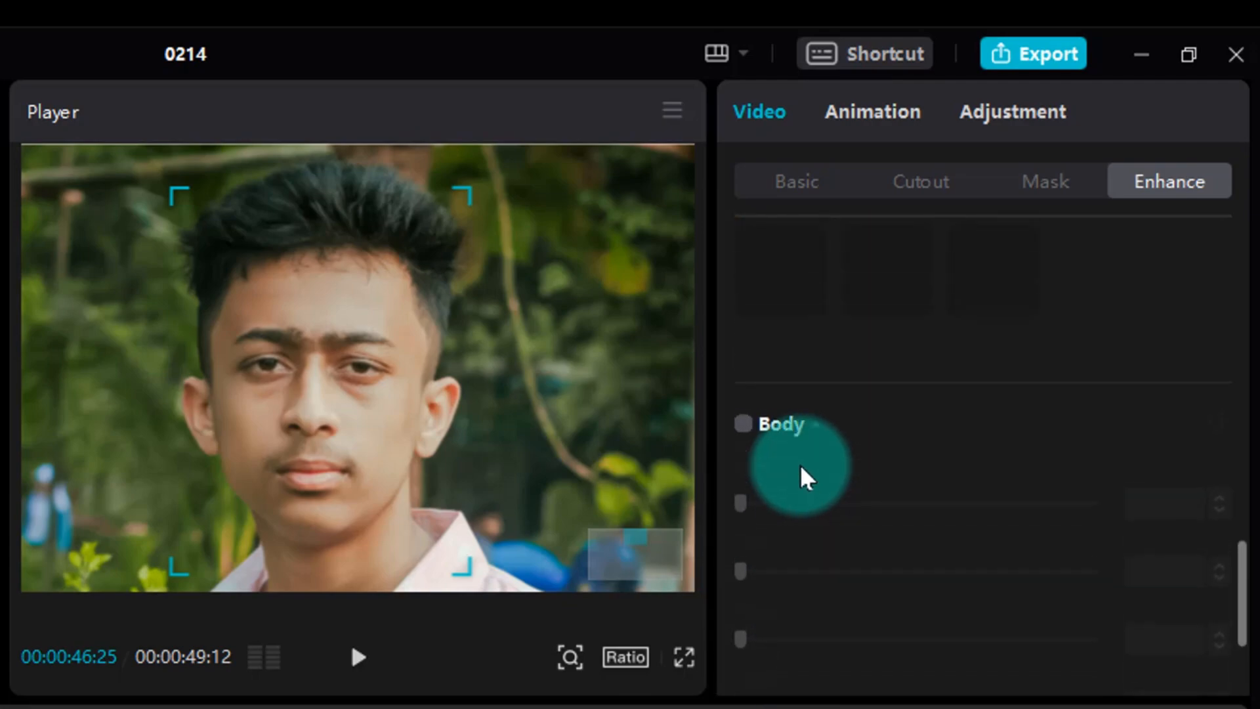
click(743, 430)
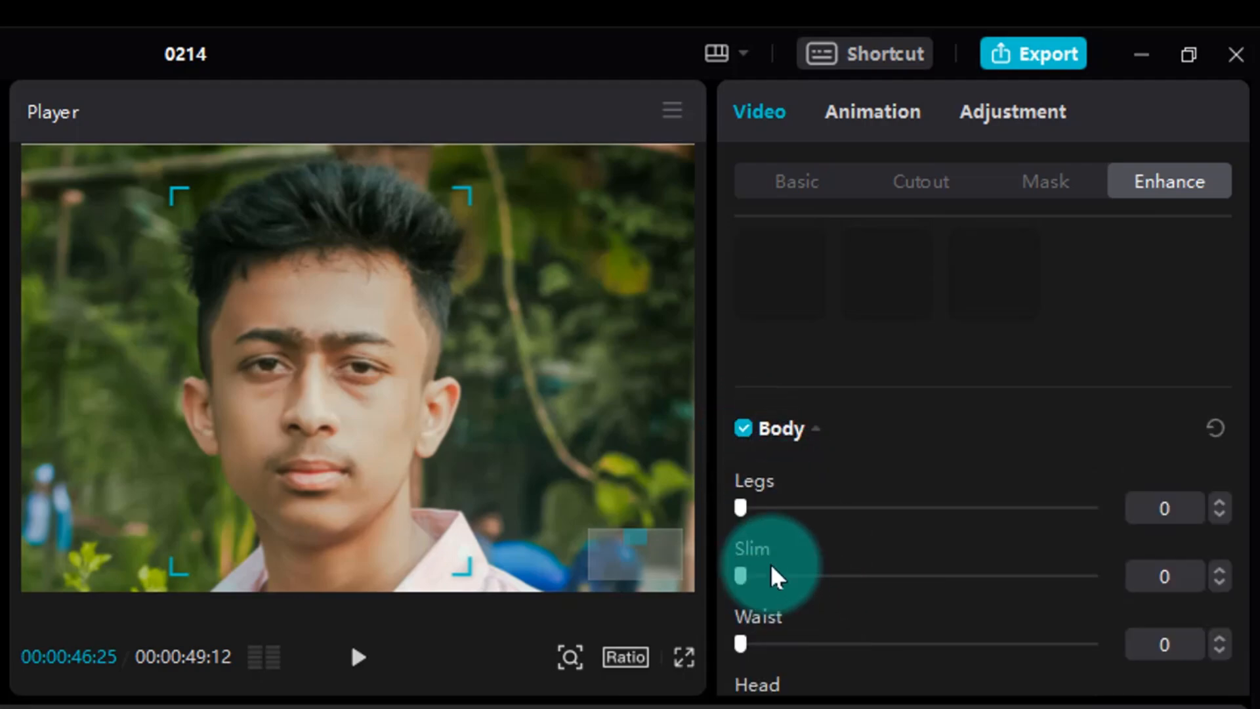
scroll(795, 532, down, 4)
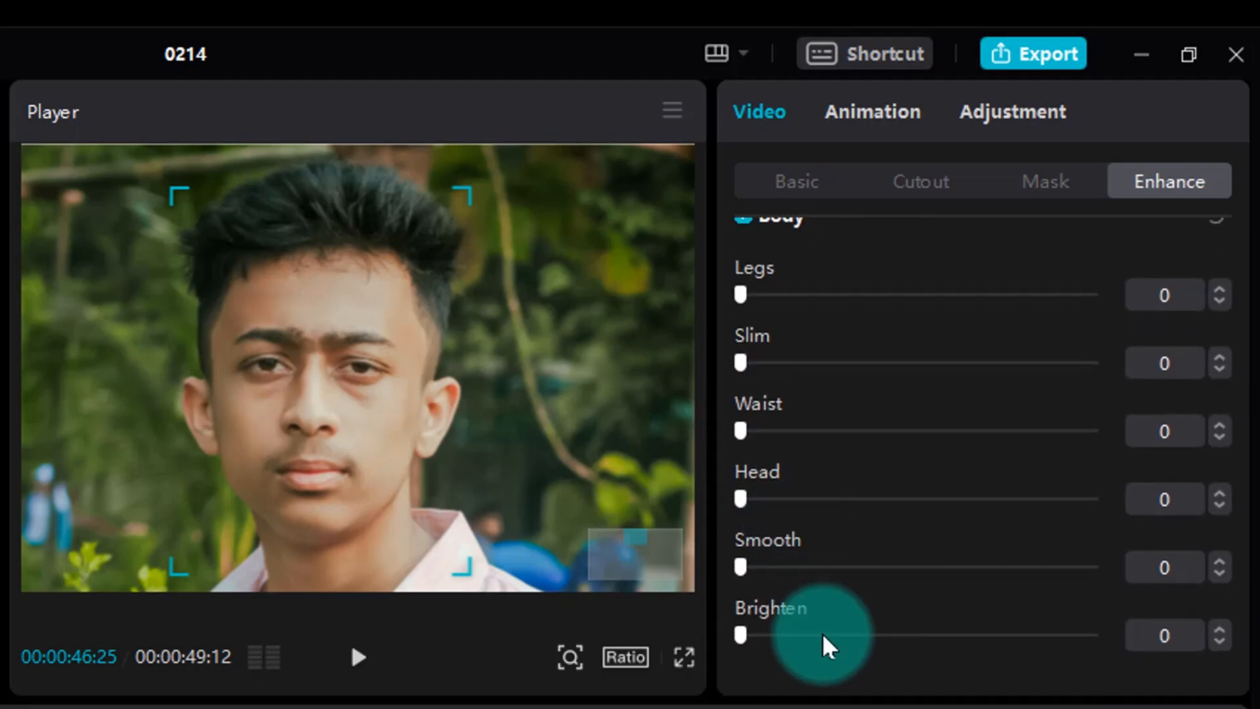
scroll(822, 630, down, 5)
scroll(818, 613, up, 5)
scroll(862, 360, down, 4)
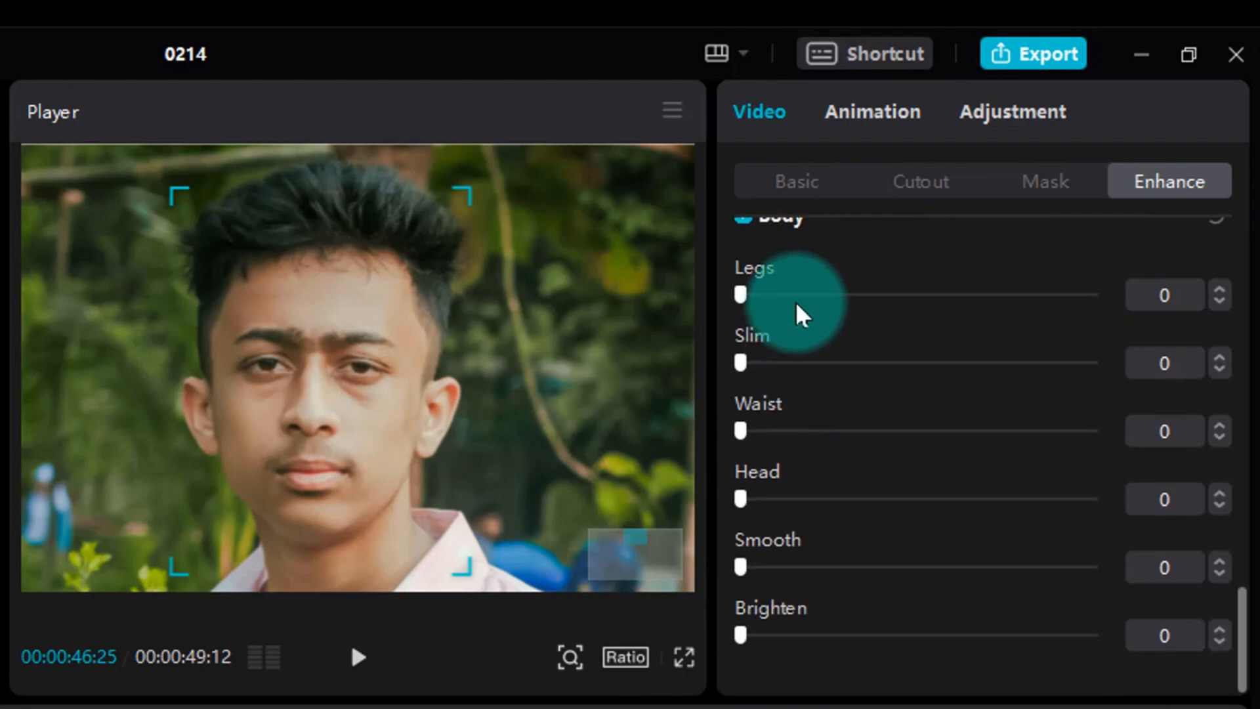
Step: Review the photo's enhancement sections, including Body, Makeup, Manual, Facial beauty and Face
scroll(845, 325, up, 2)
scroll(847, 360, up, 4)
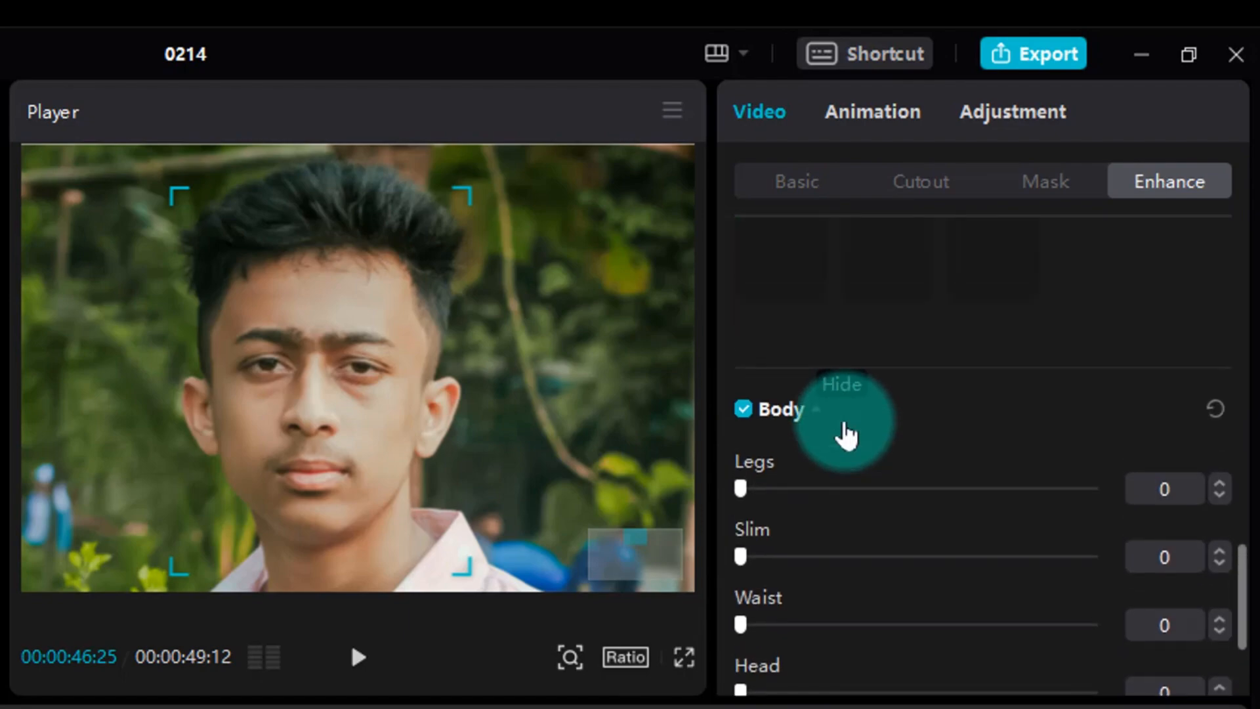
scroll(844, 436, up, 4)
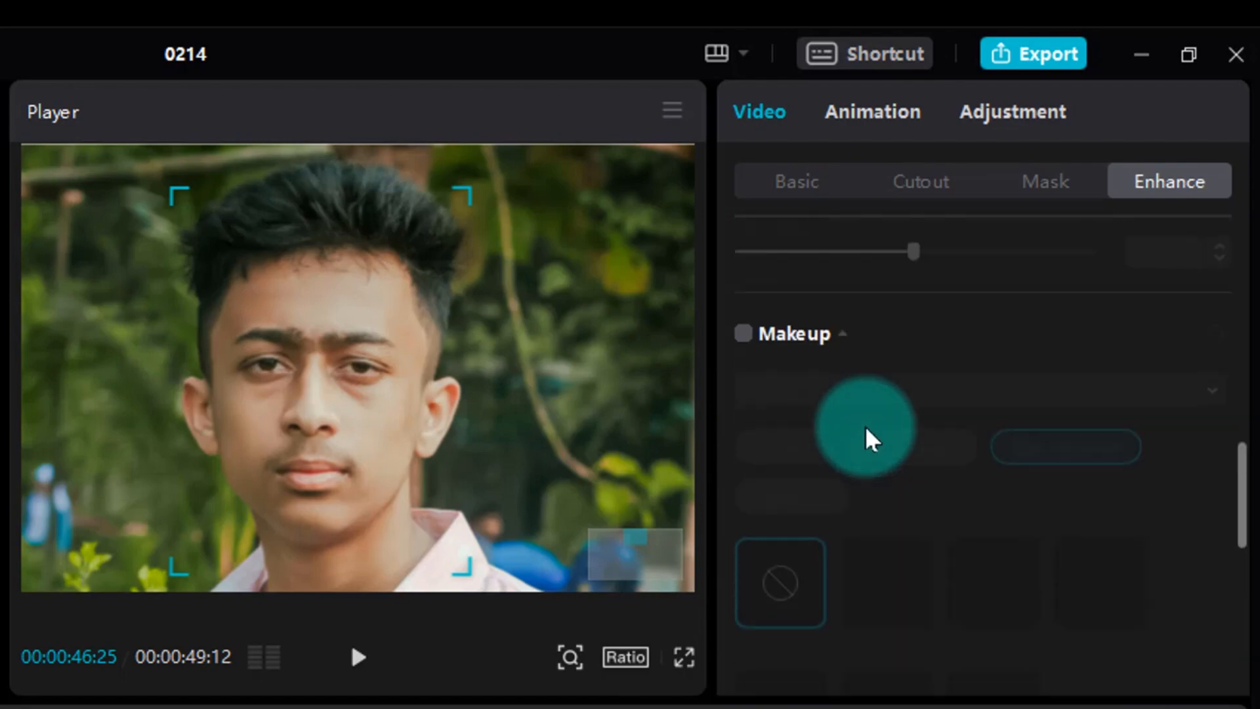
scroll(853, 450, up, 10)
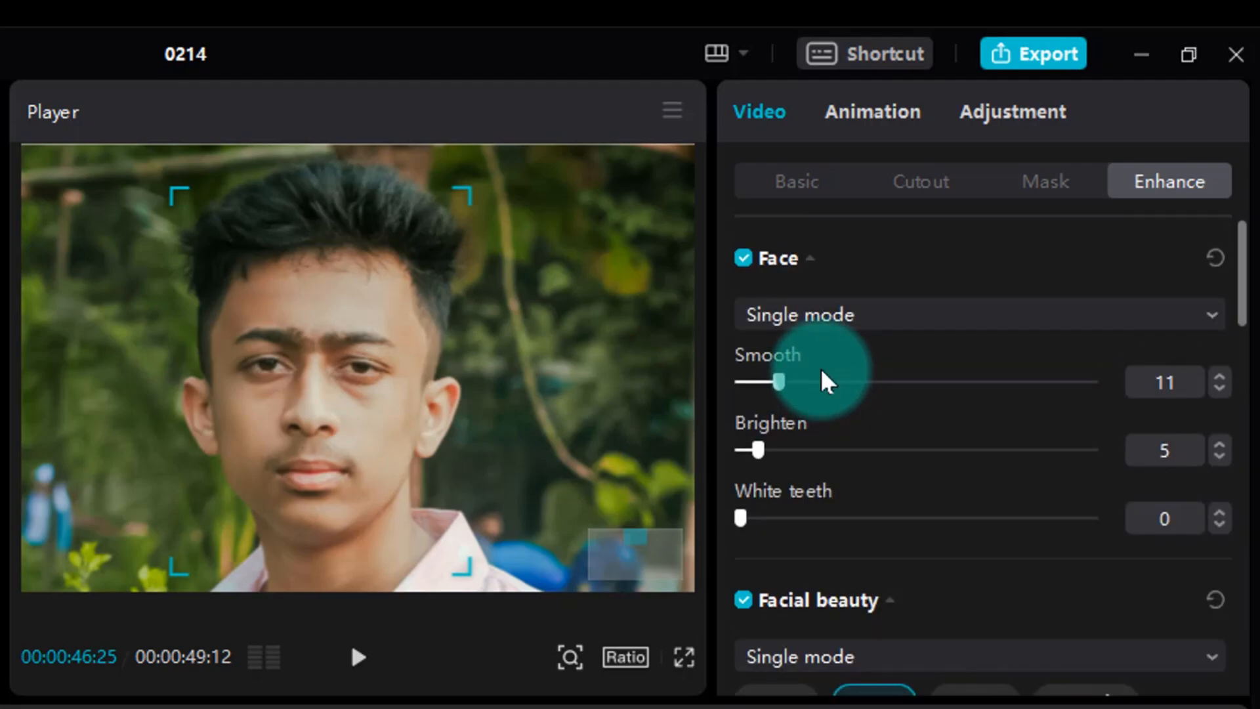
scroll(906, 413, down, 2)
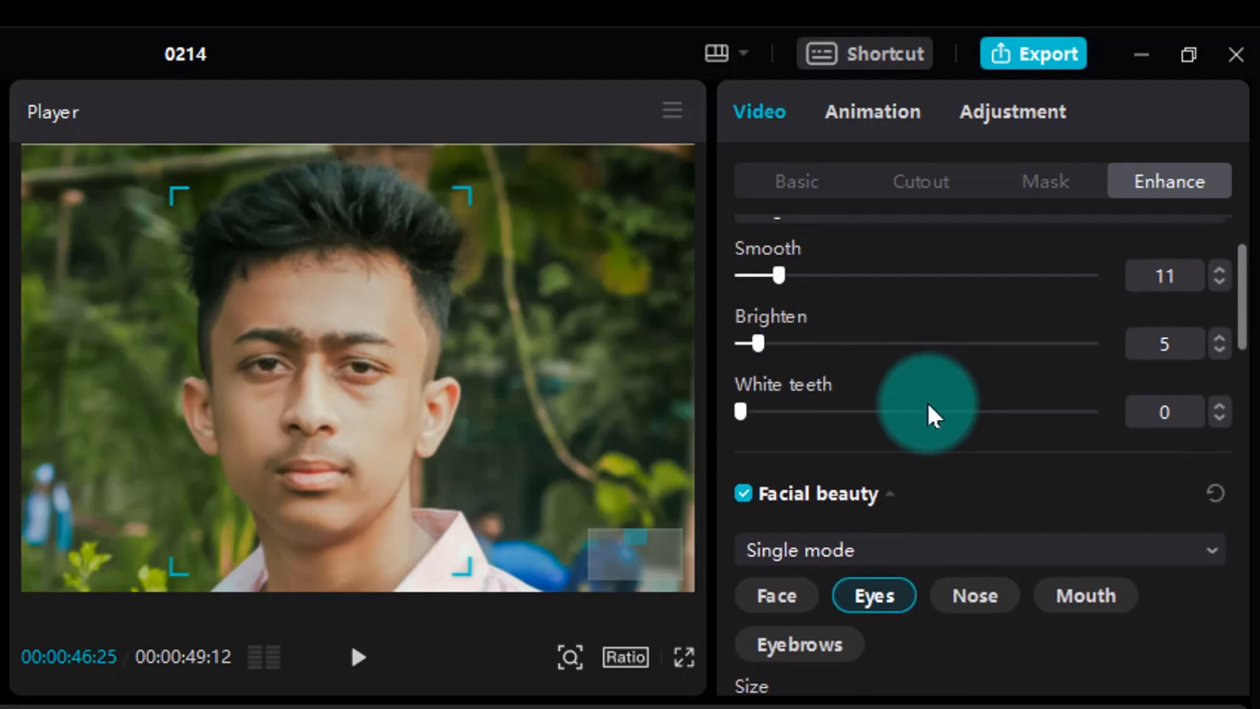
scroll(807, 410, down, 10)
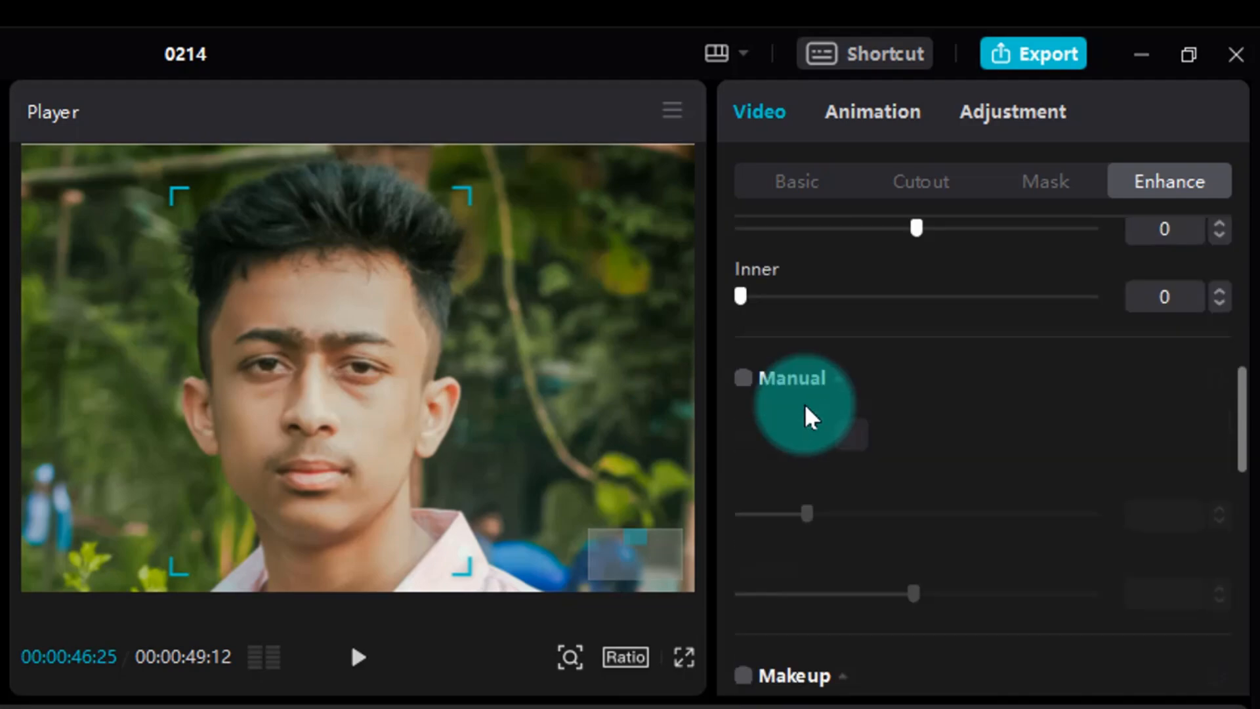
scroll(814, 407, up, 11)
scroll(830, 403, up, 1)
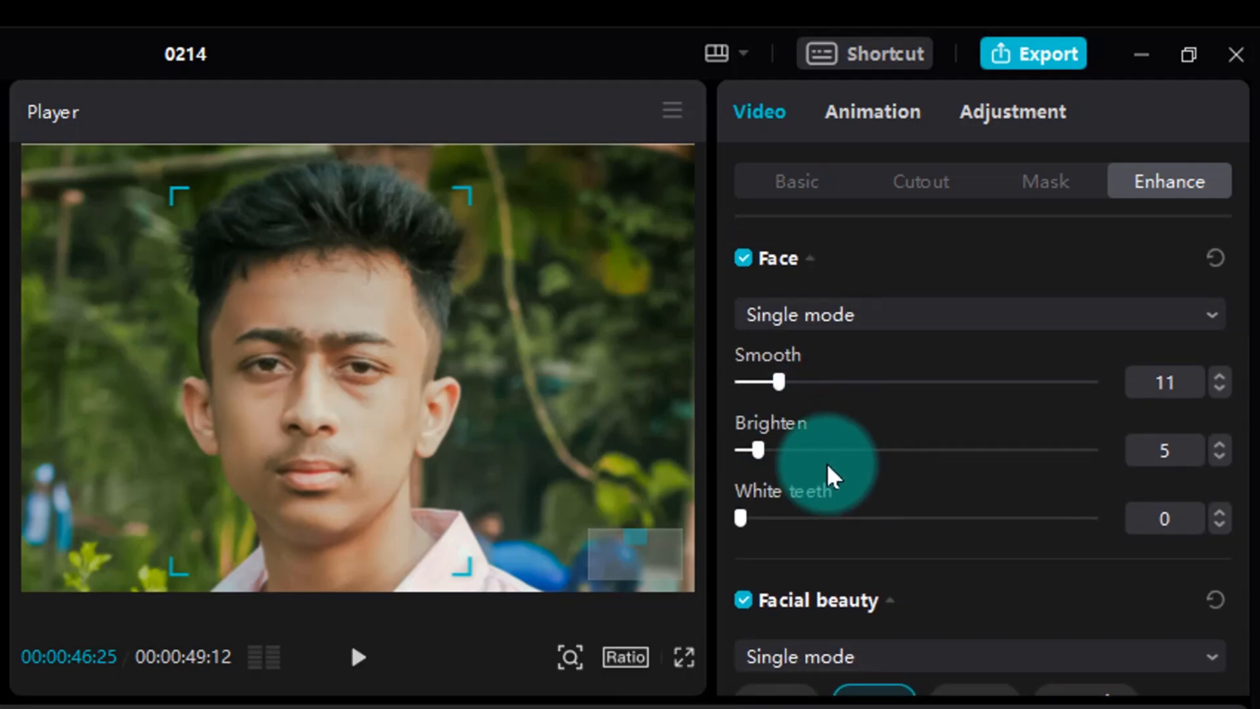